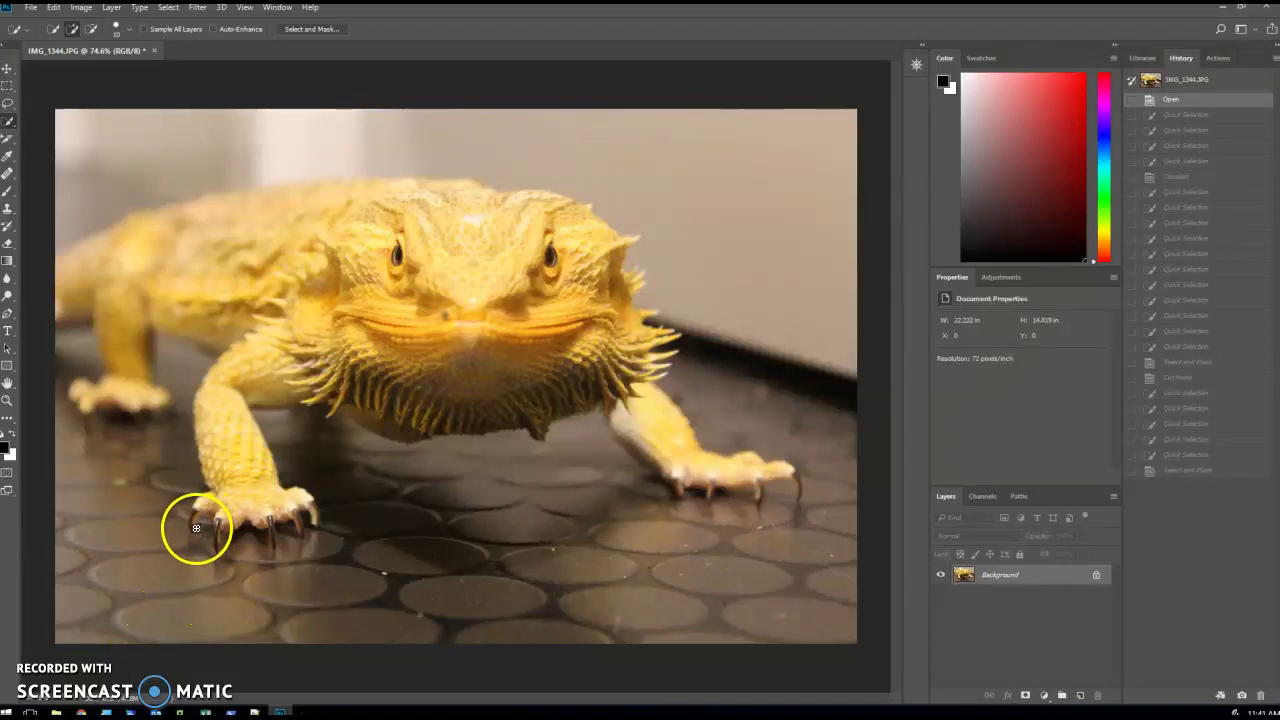
- Convert the locked Background into a regular layer, keeping the default name Layer 0
scroll(231, 194, "up", 5)
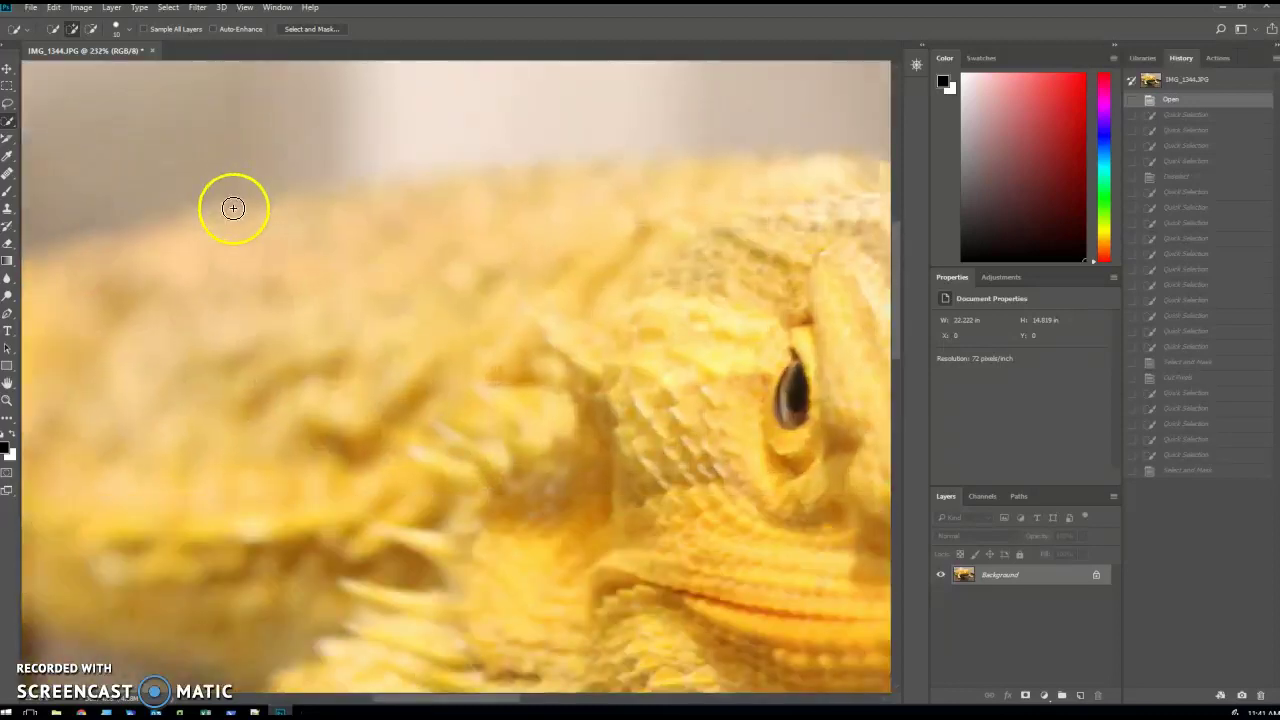
scroll(240, 186, "down", 2)
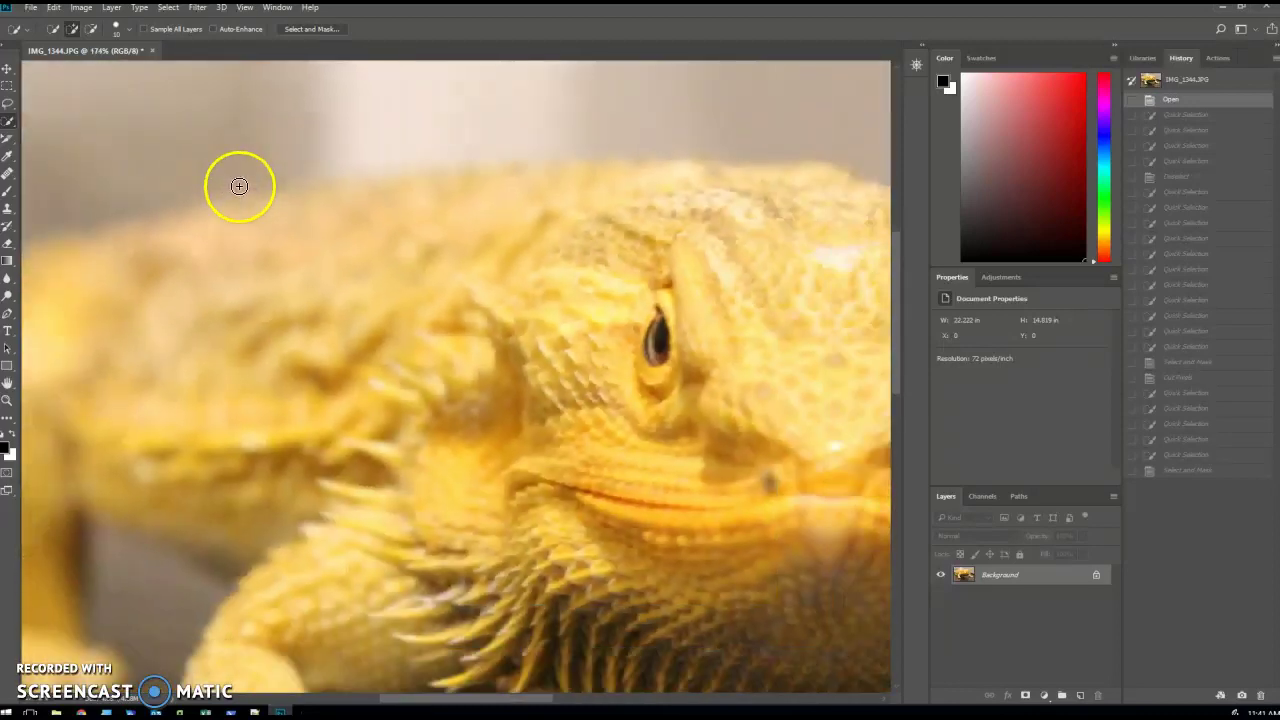
scroll(240, 186, "down", 3)
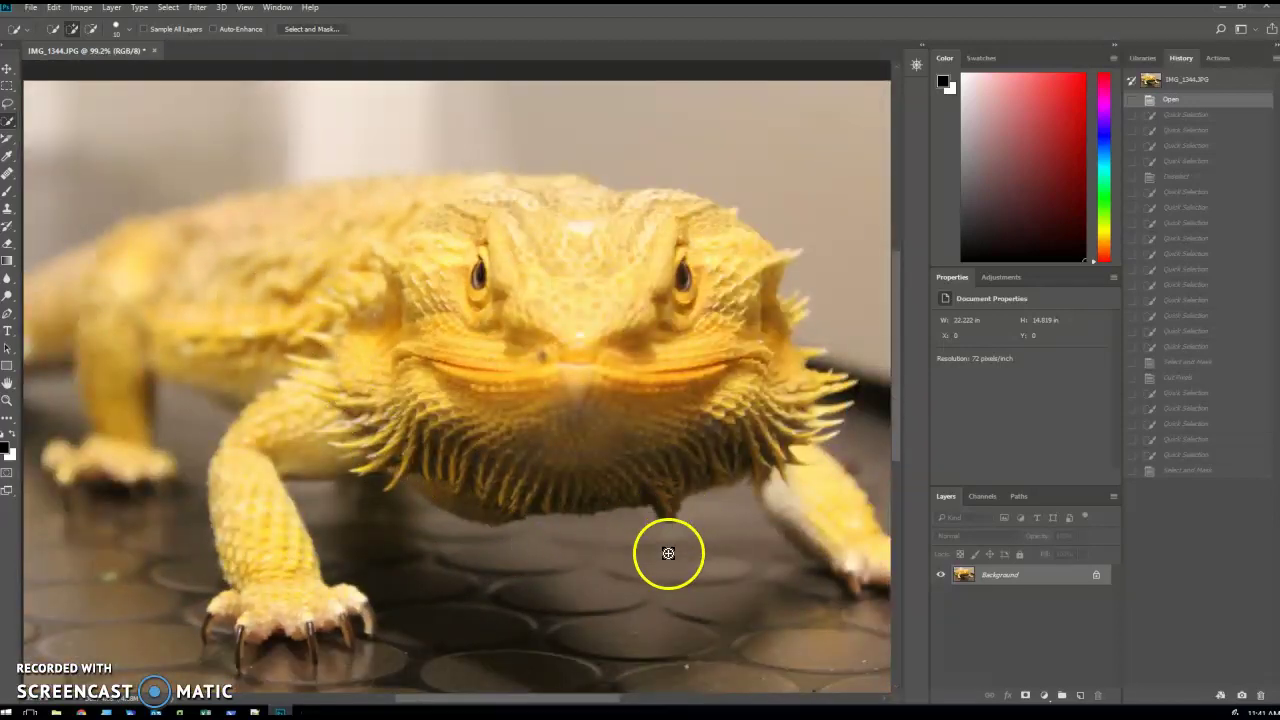
scroll(668, 553, "down", 2)
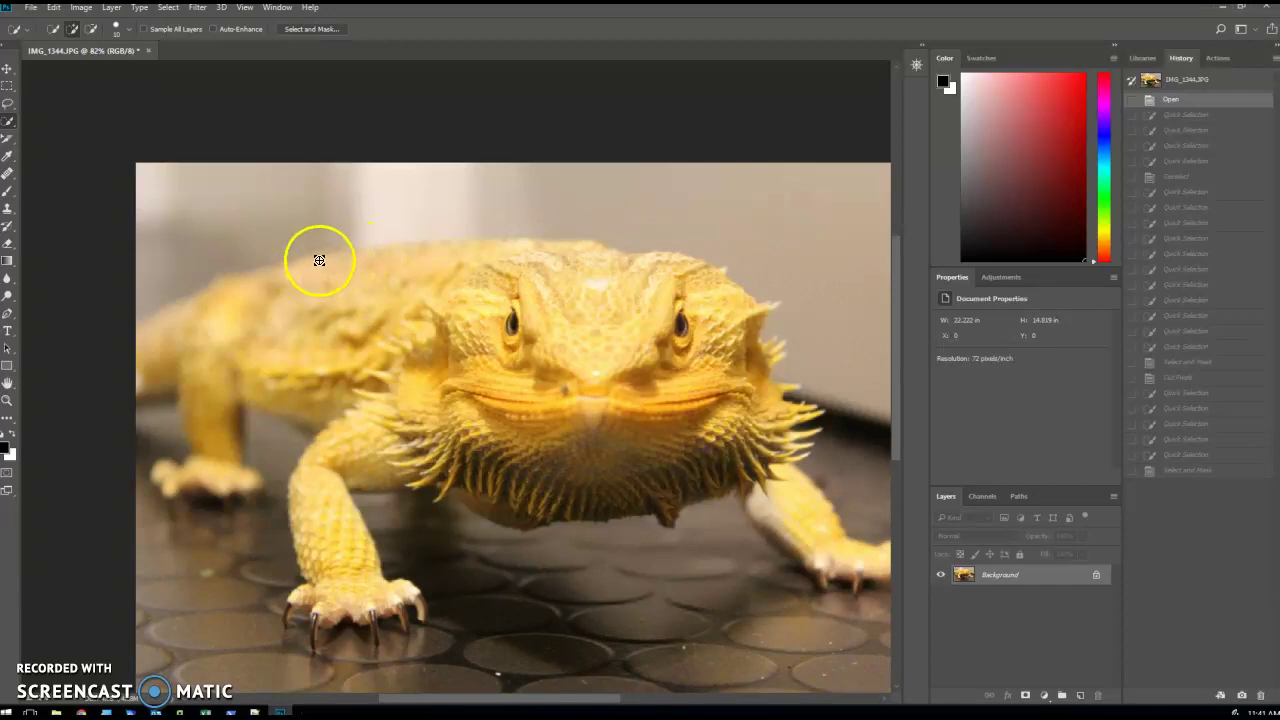
right_click(1015, 582)
left_click(1072, 383)
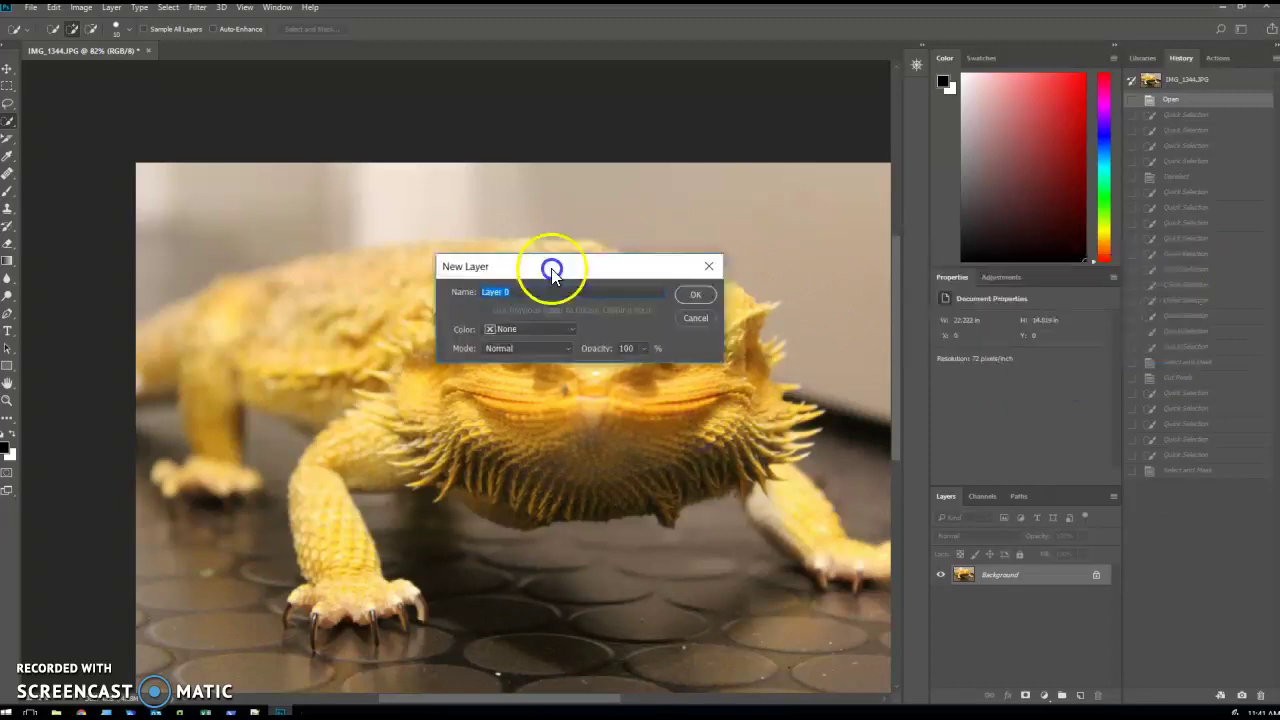
left_click(695, 298)
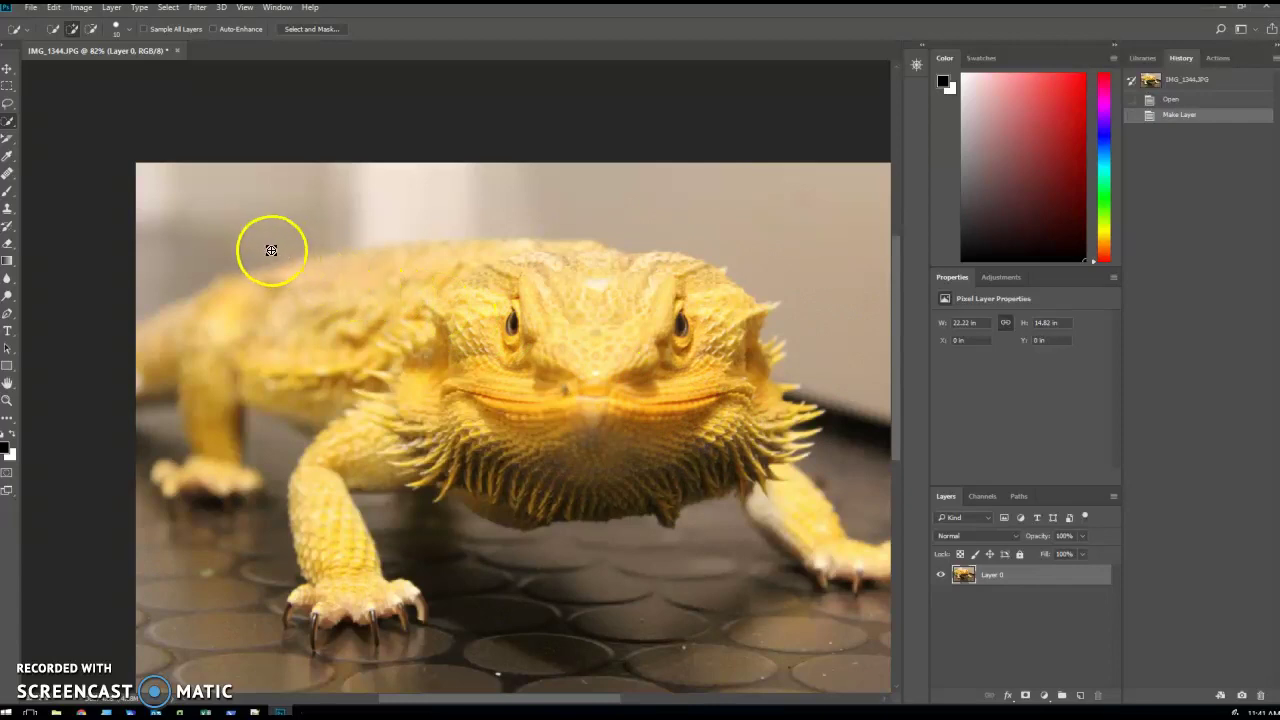
- Zoom in and Quick-select the blurred backdrop above the lizard's back with a size-20 brush
scroll(249, 237, "up", 3)
scroll(241, 235, "up", 1)
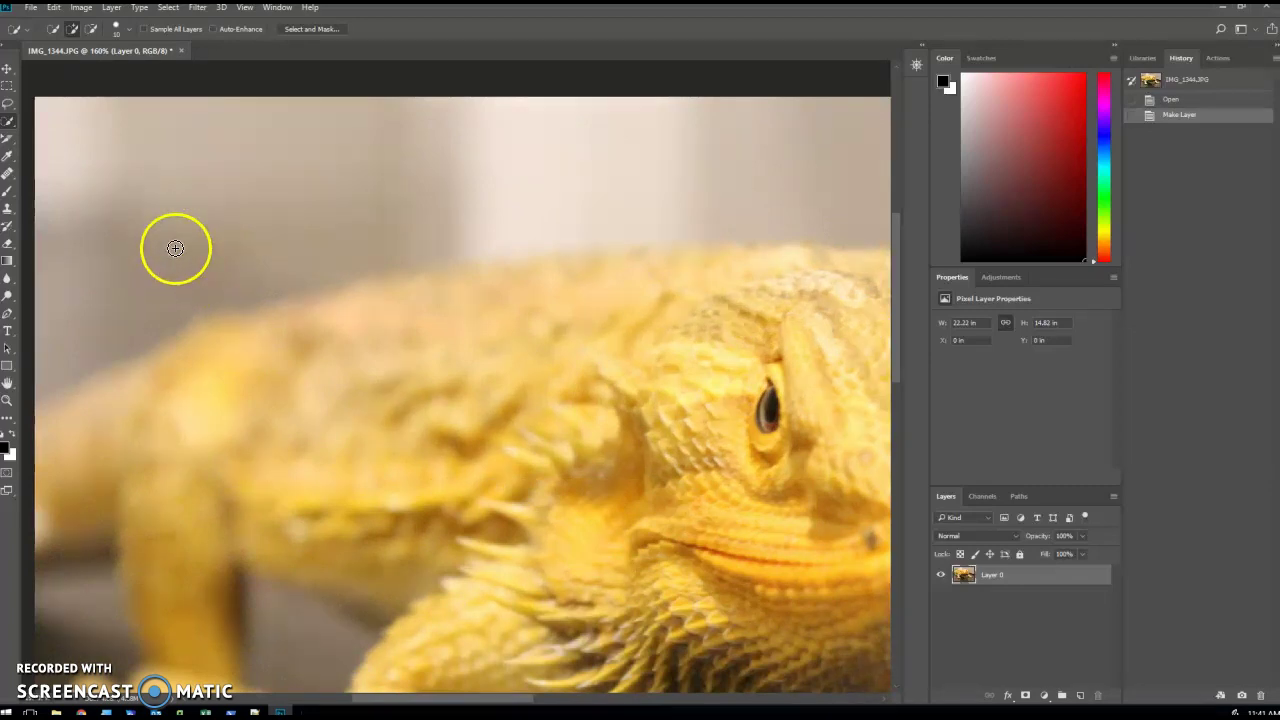
key("bracketright")
key("bracketright")
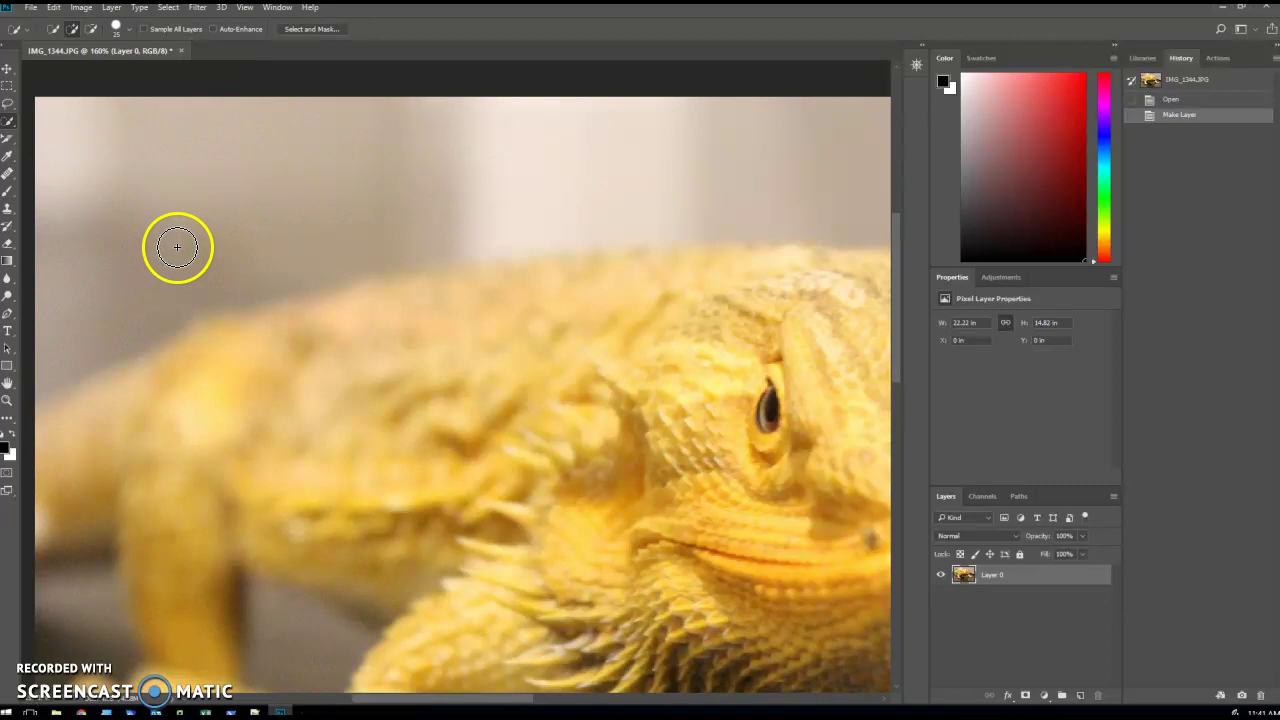
key("bracketleft")
mouse_move(177, 246)
left_mouse_down()
mouse_move(118, 287)
mouse_move(212, 281)
mouse_move(383, 197)
left_mouse_up()
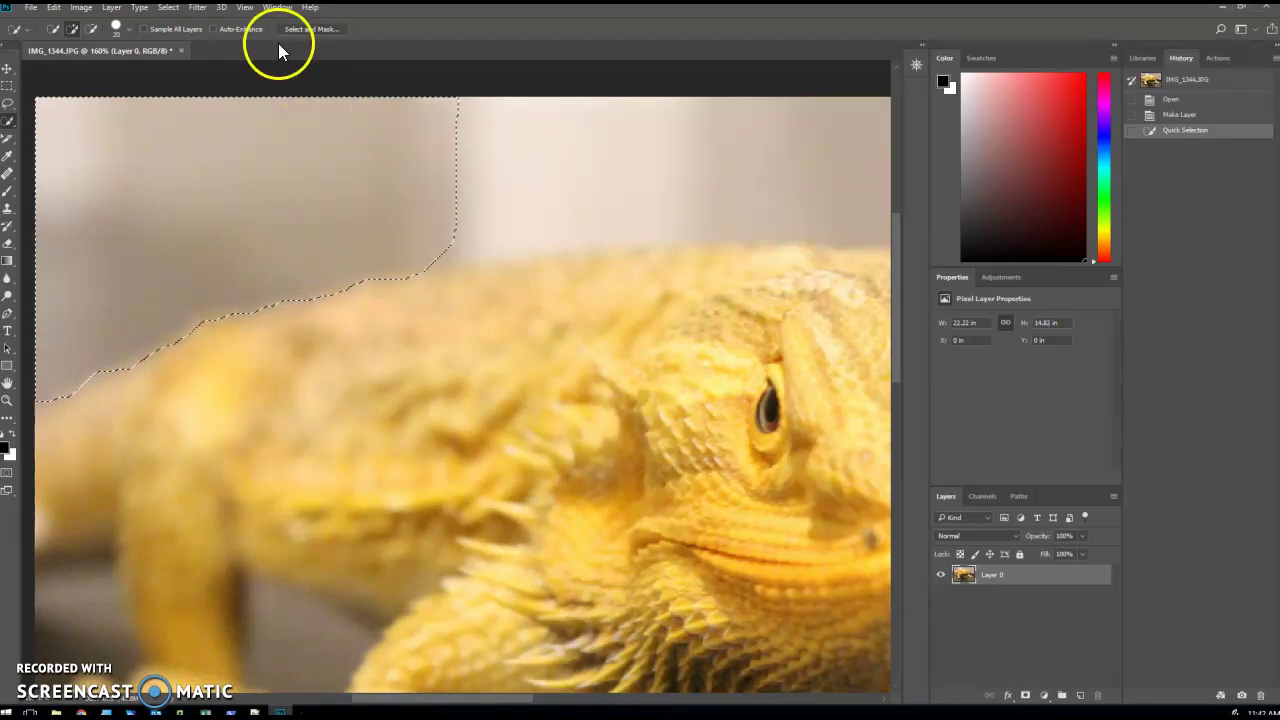
- Open Select and Mask from the Select menu for this selection
left_click(244, 8)
left_click(244, 10)
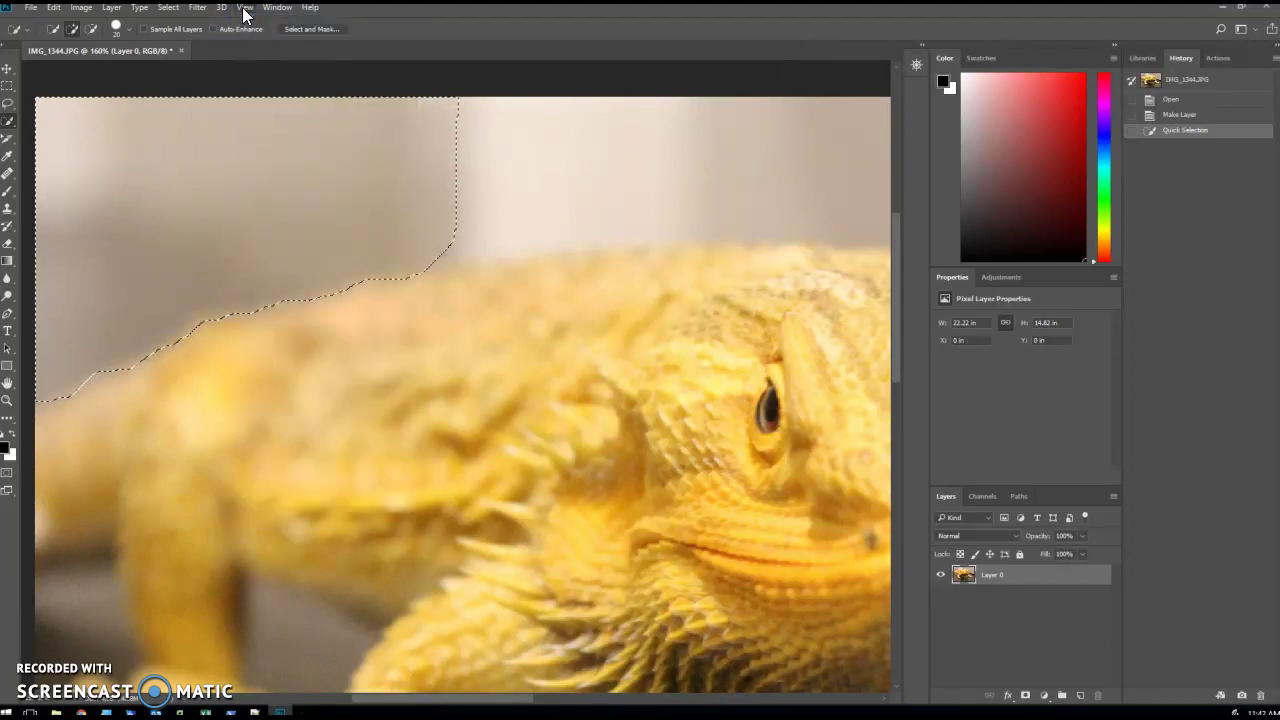
left_click(167, 9)
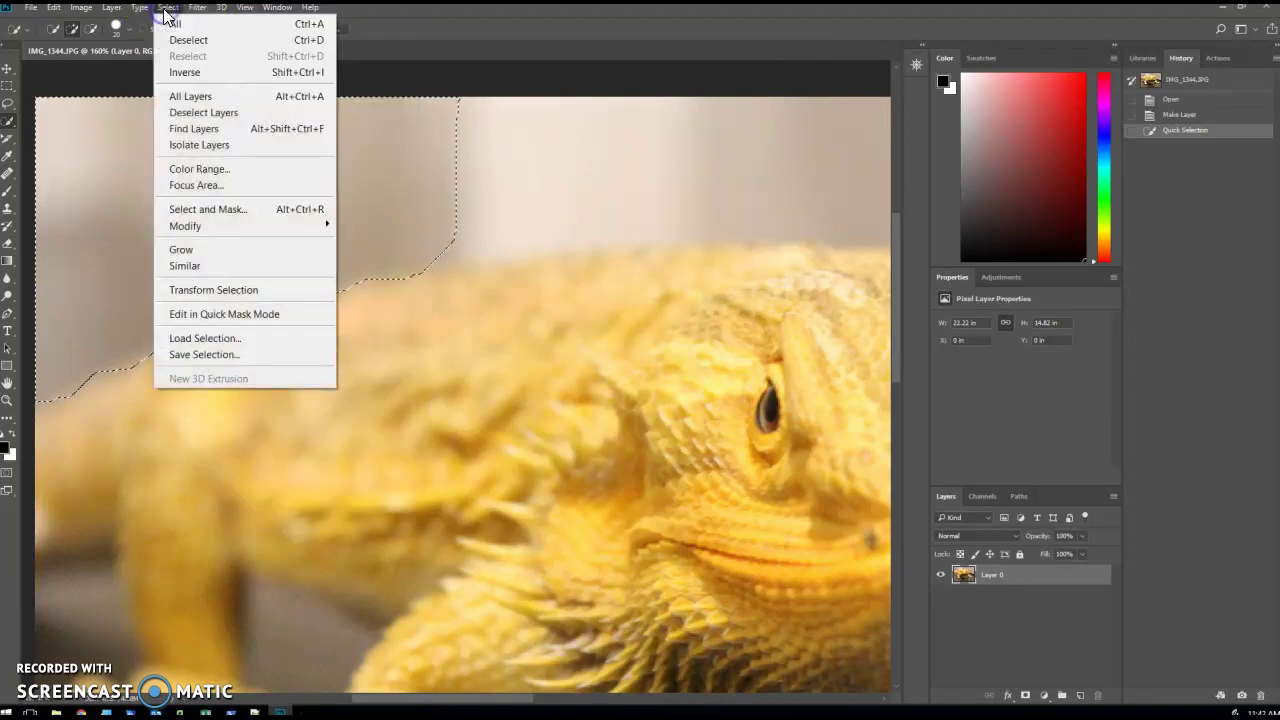
left_click(208, 209)
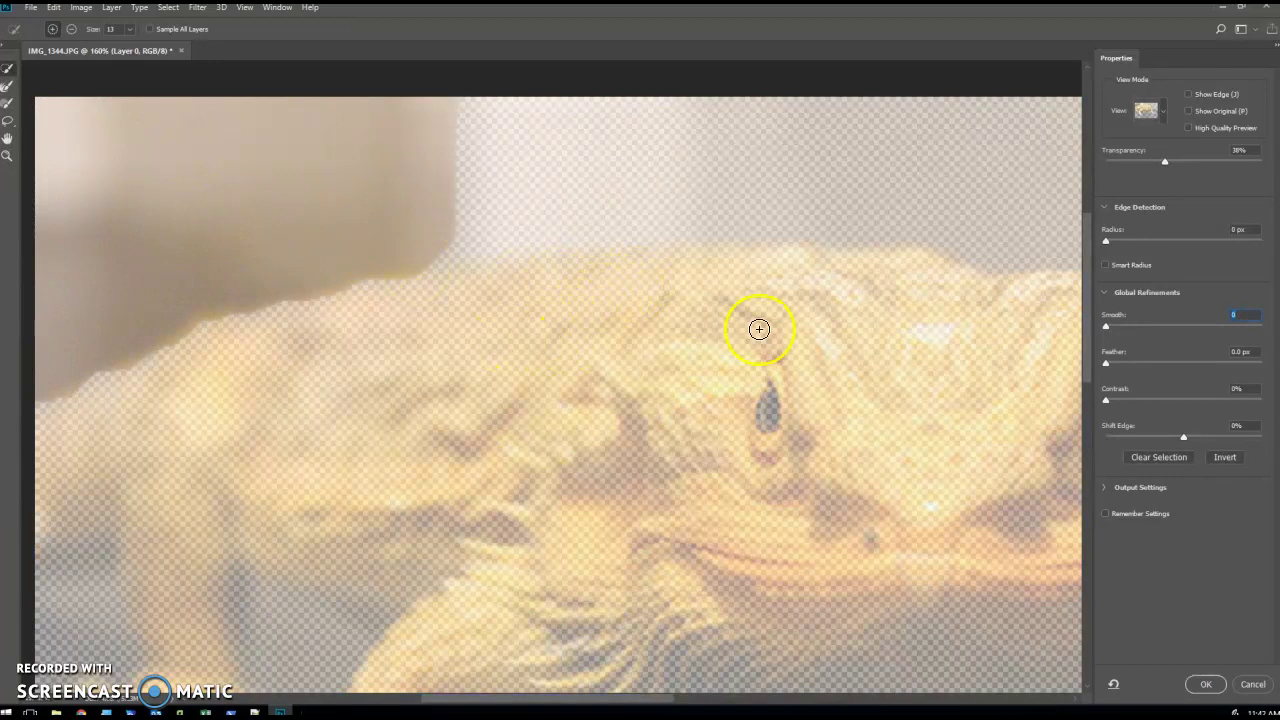
- Try the Black & White mask preview, then return to Onion Skin at 30% transparency
left_click(1163, 112)
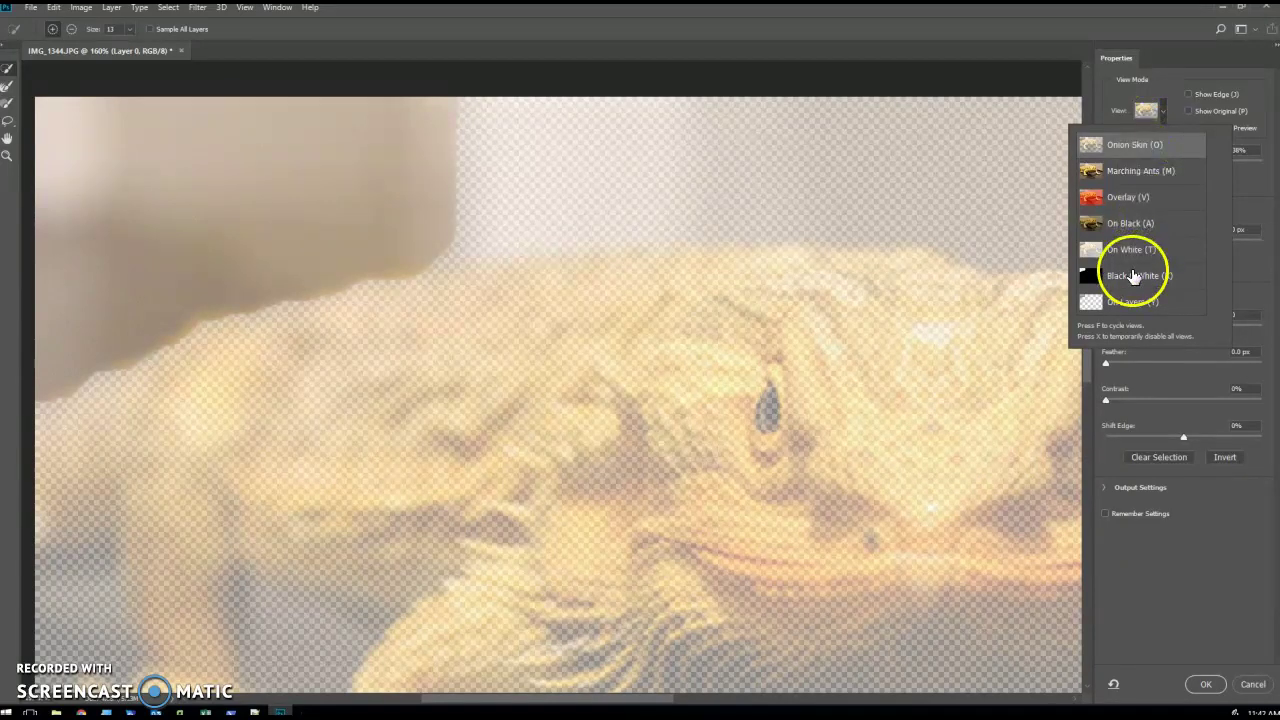
left_click(1133, 276)
left_click(1157, 110)
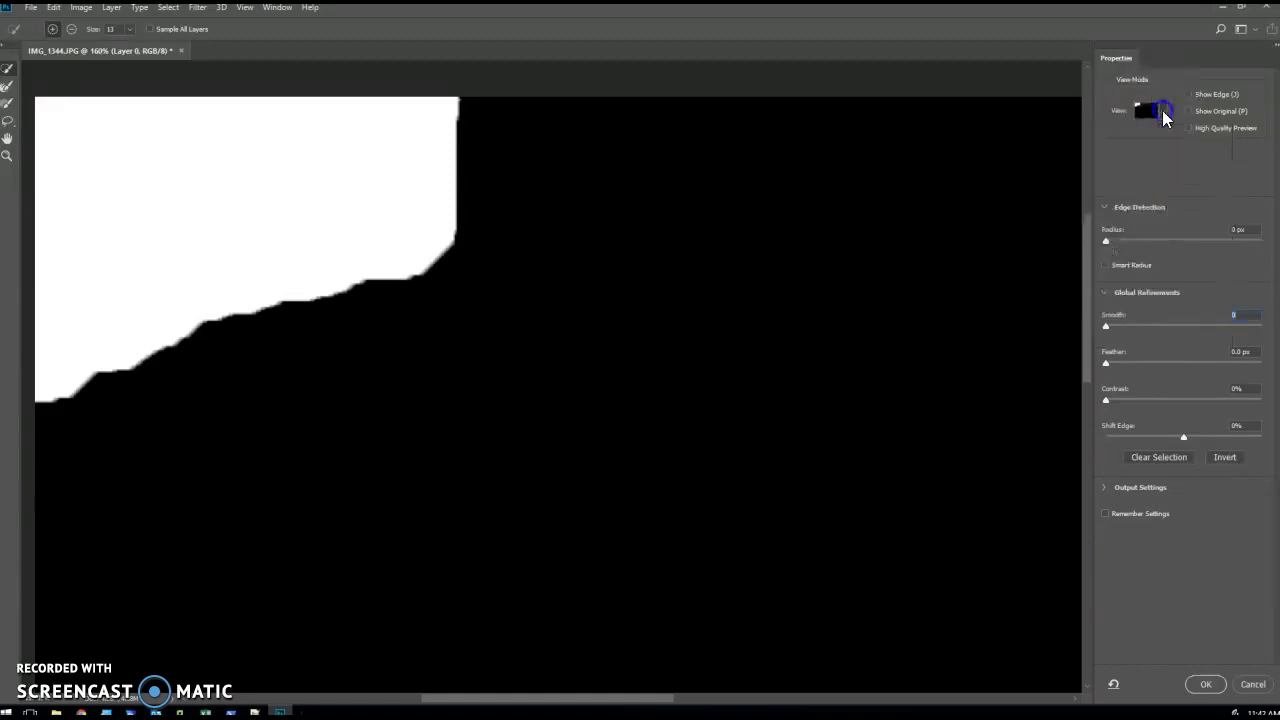
left_click(1158, 110)
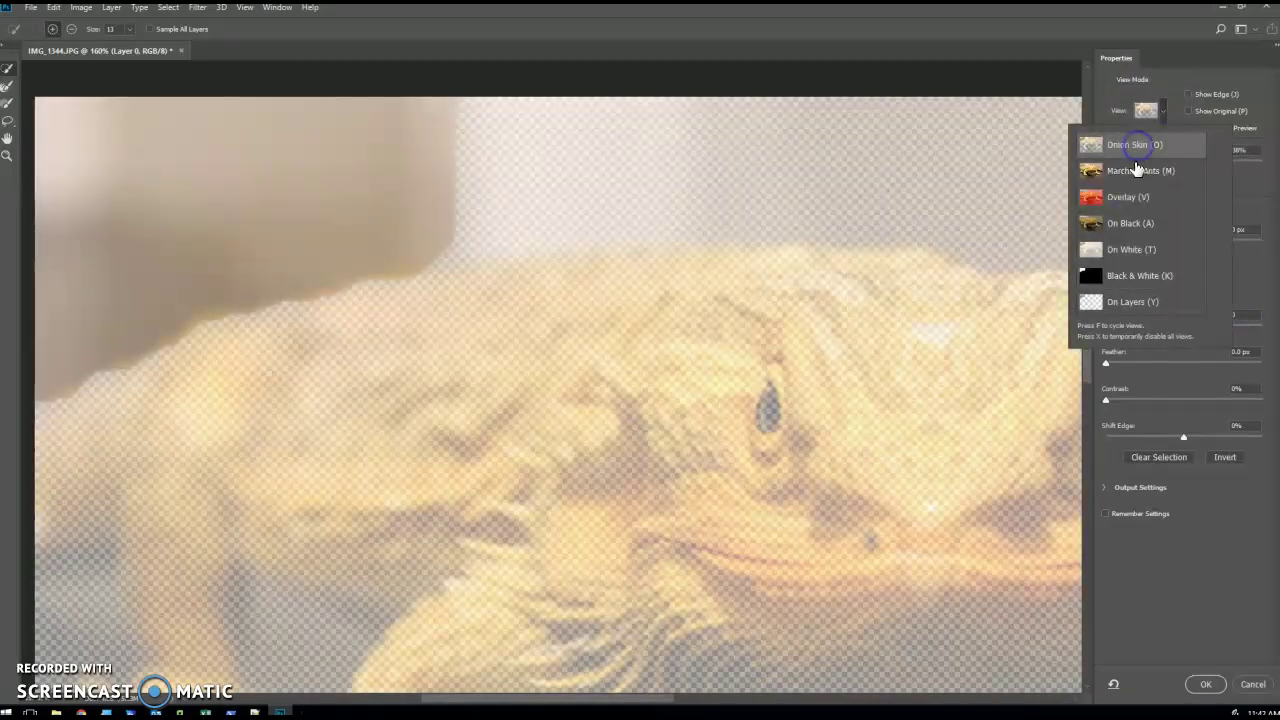
left_click(1164, 88)
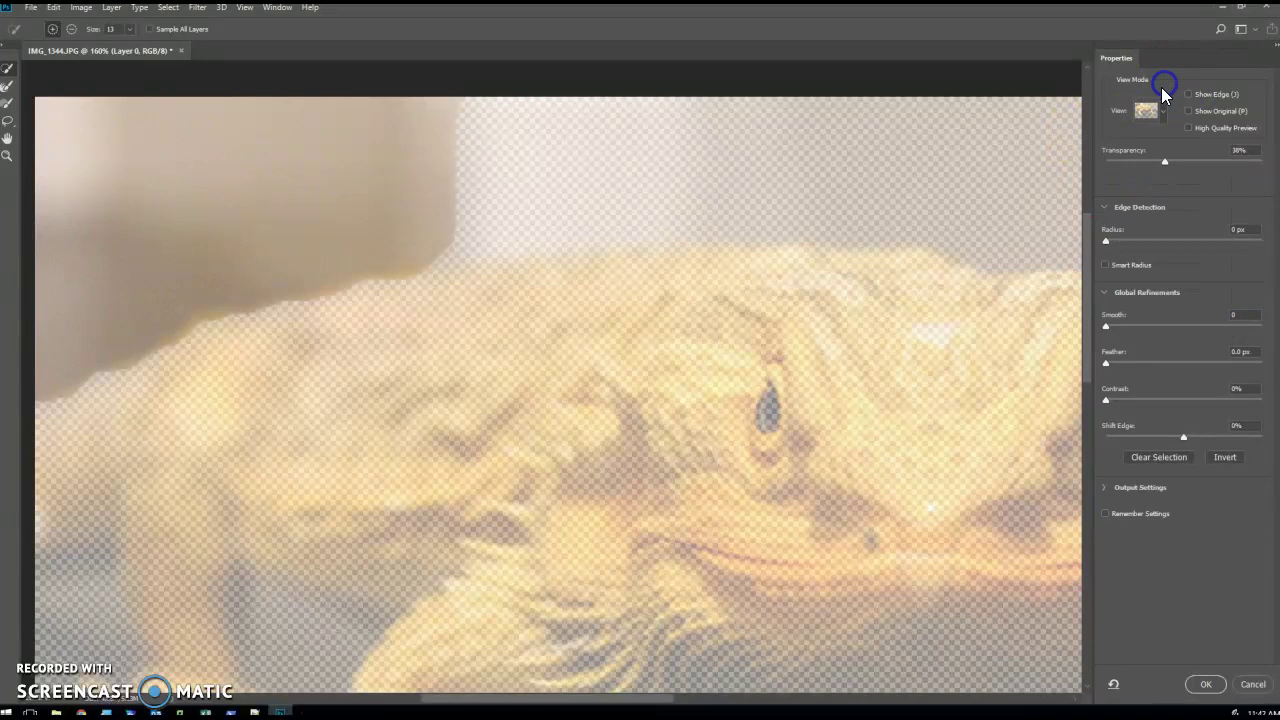
mouse_move(1164, 164)
left_mouse_down()
mouse_move(1131, 163)
mouse_move(1222, 164)
mouse_move(1148, 168)
left_mouse_up()
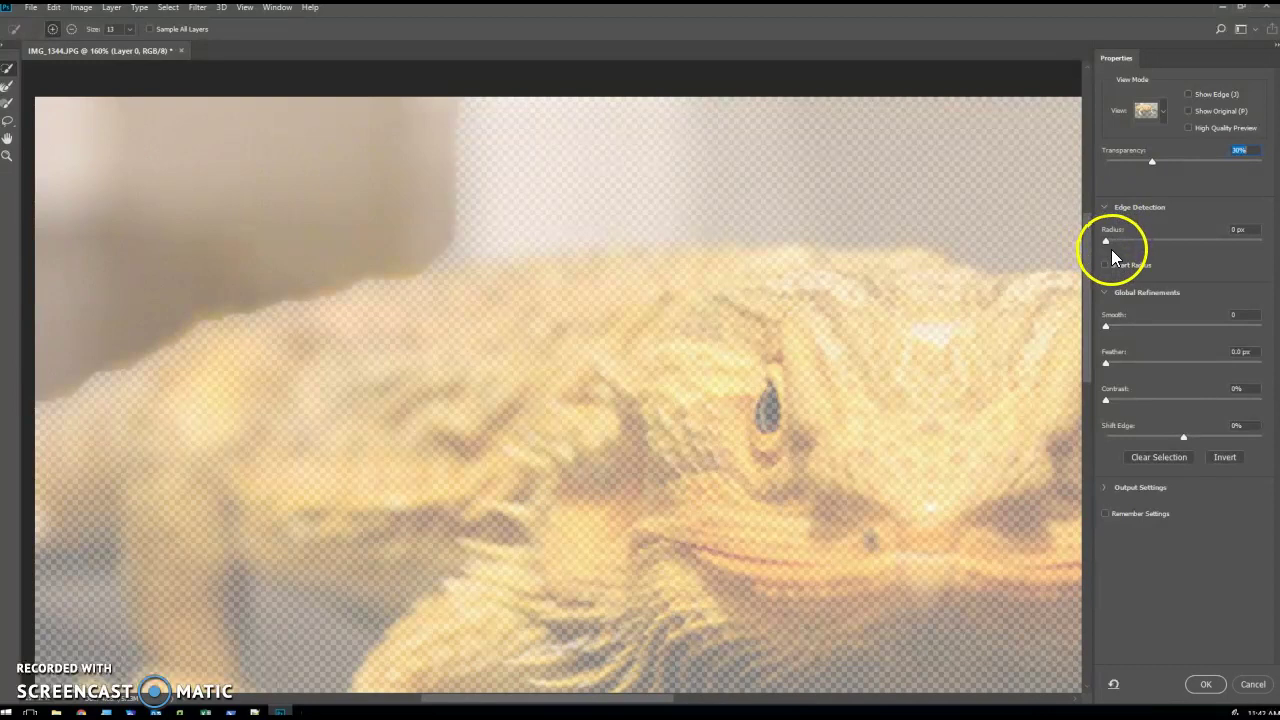
- Refine the edge to Radius 5 px, Smooth 28, Feather 3.0 px, then cut the patch to transparency
left_click_drag(1109, 241, 1176, 251)
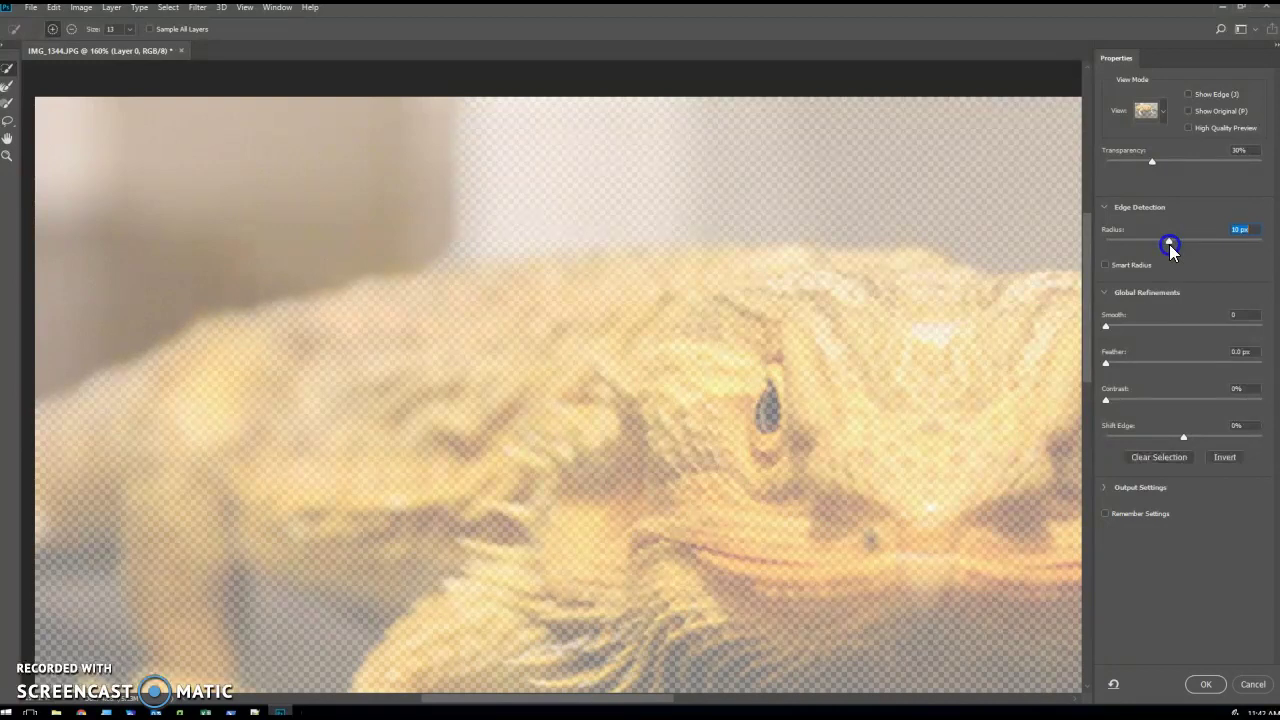
left_click_drag(1105, 327, 1201, 331)
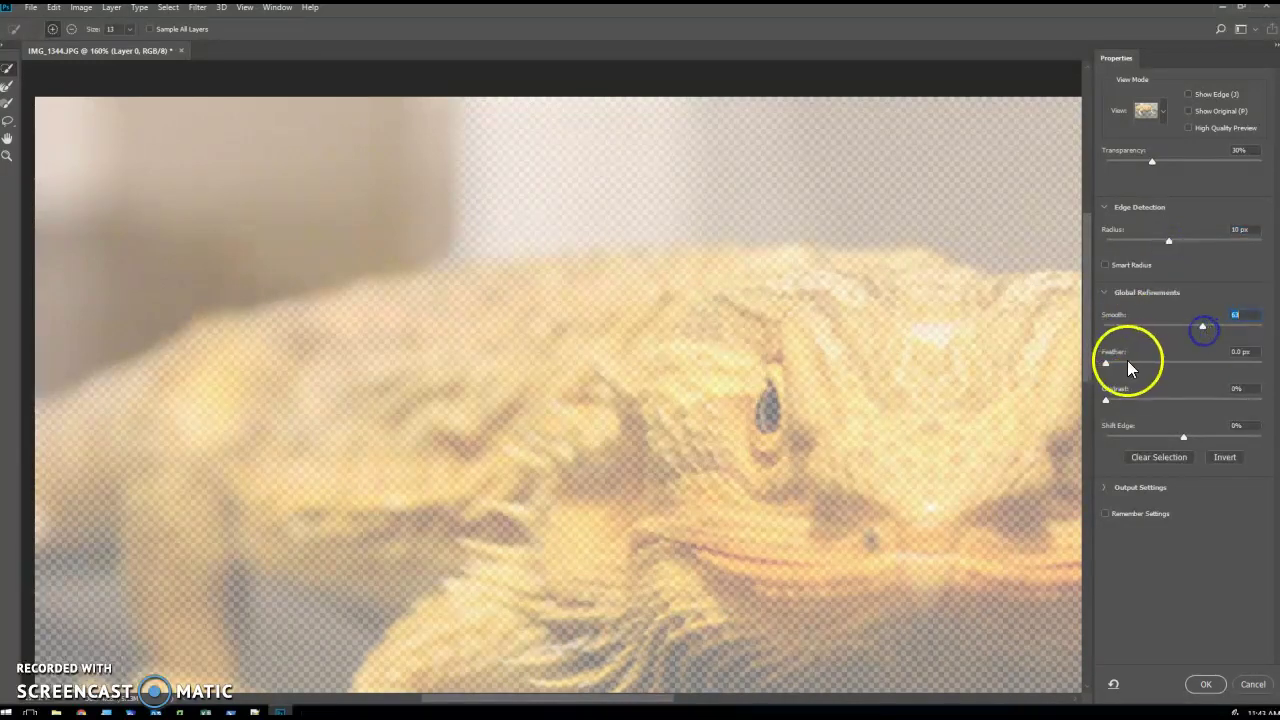
left_click_drag(1107, 361, 1199, 375)
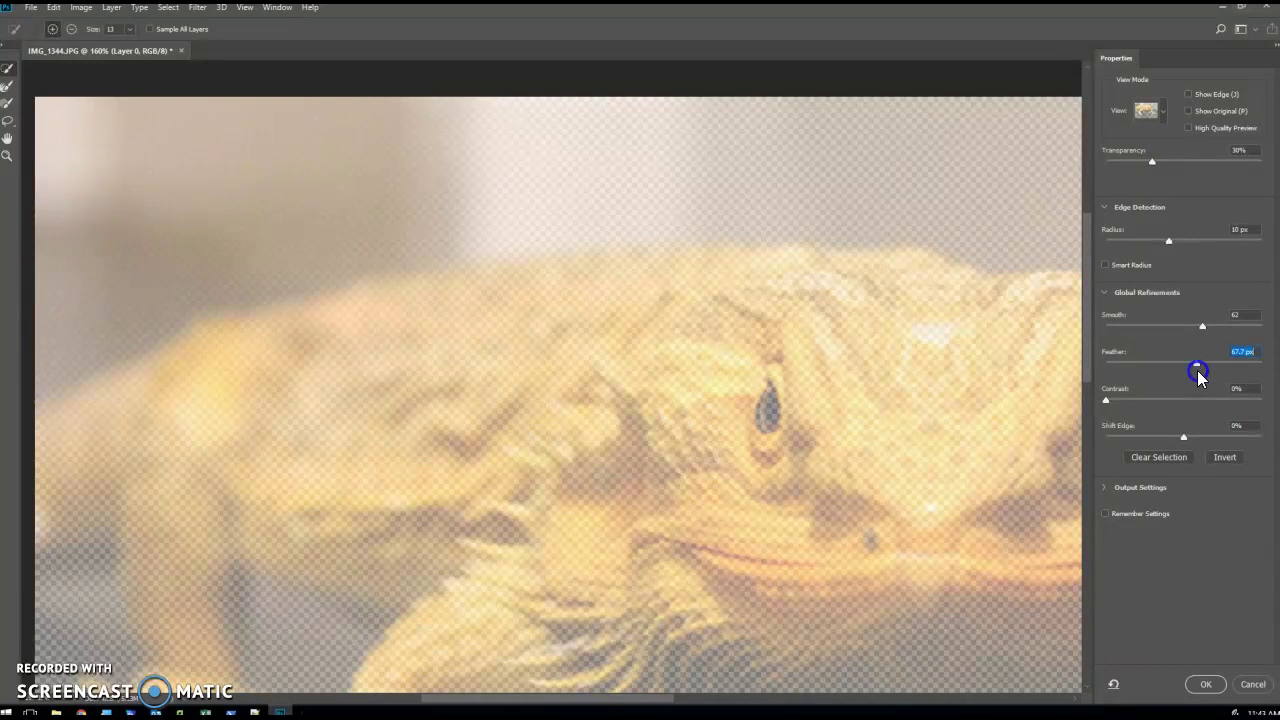
left_click_drag(1199, 375, 1130, 362)
left_click(1168, 241)
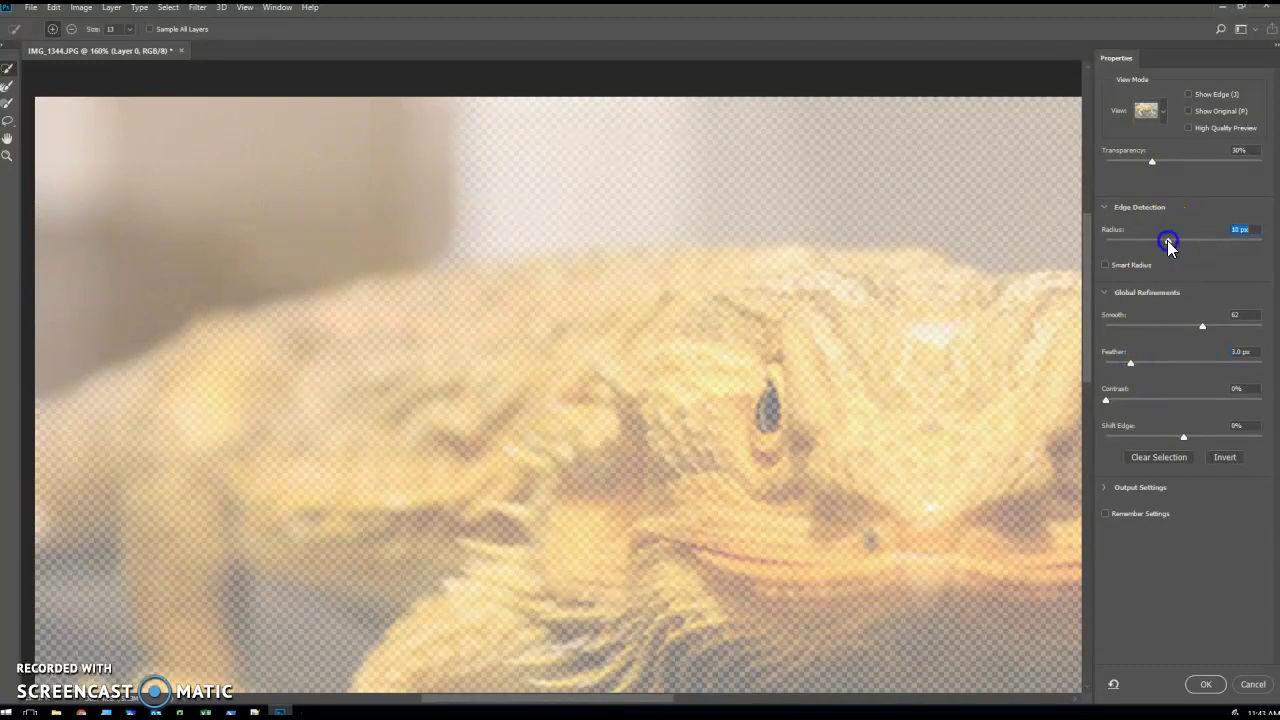
left_click_drag(1168, 241, 1140, 242)
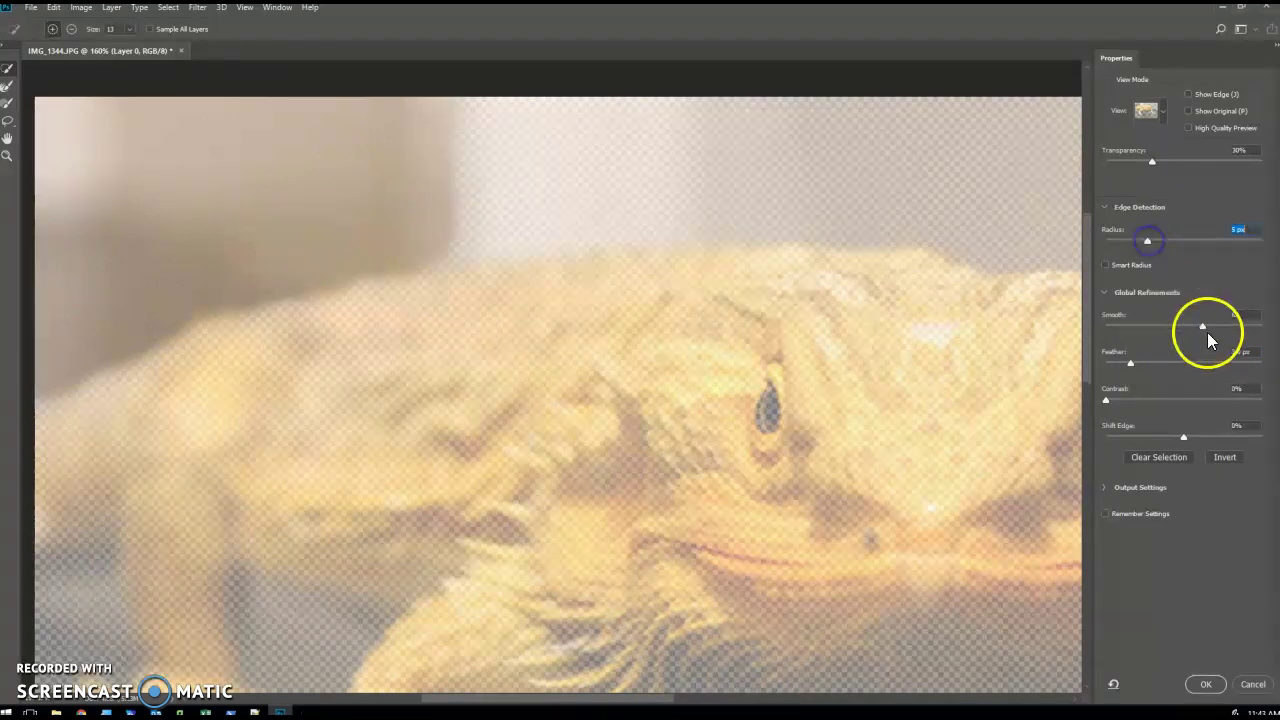
left_click_drag(1203, 333, 1153, 330)
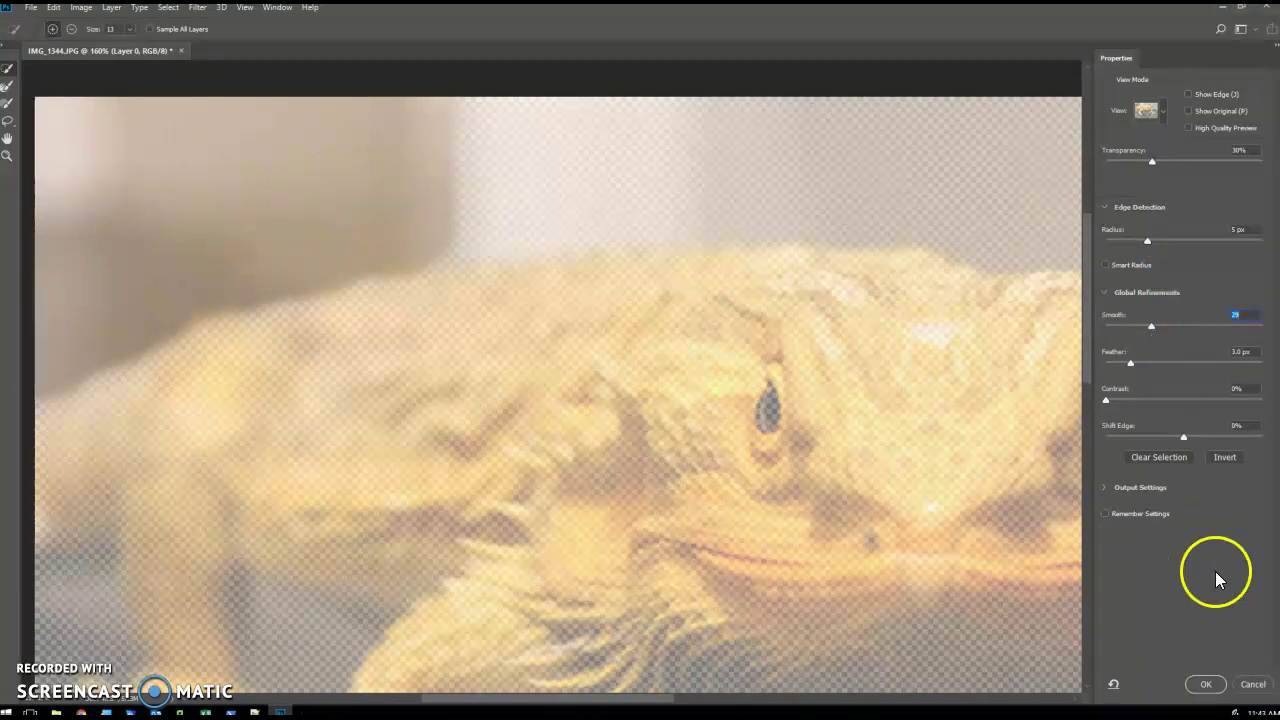
left_click(1207, 683)
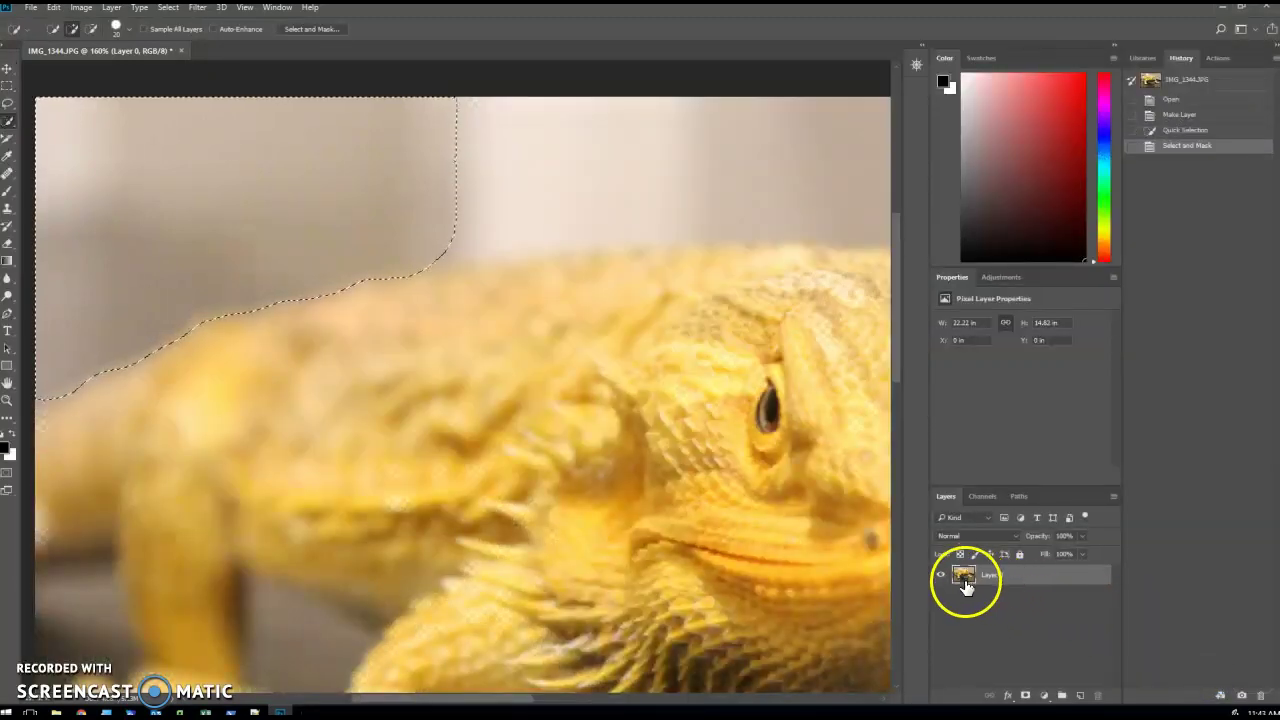
key("ctrl+x")
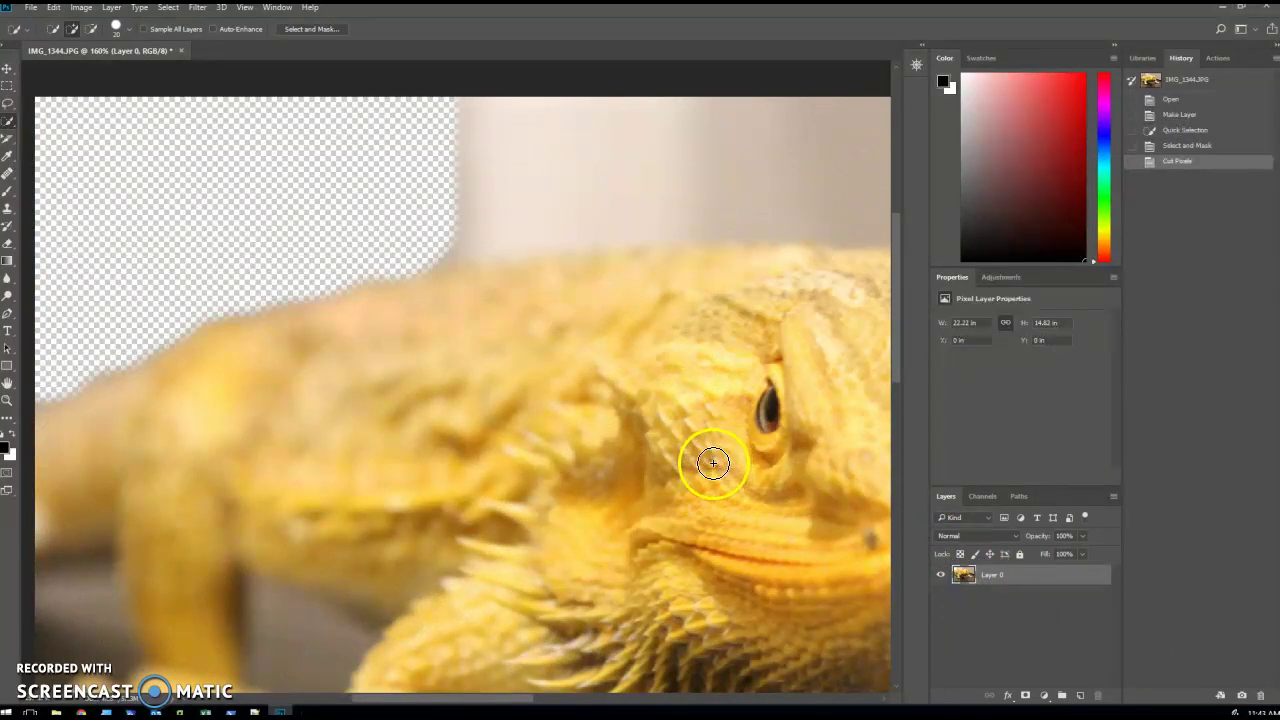
- Quick-select the grey backdrop between the lizard's front leg and back foot
left_click_drag(895, 357, 895, 448)
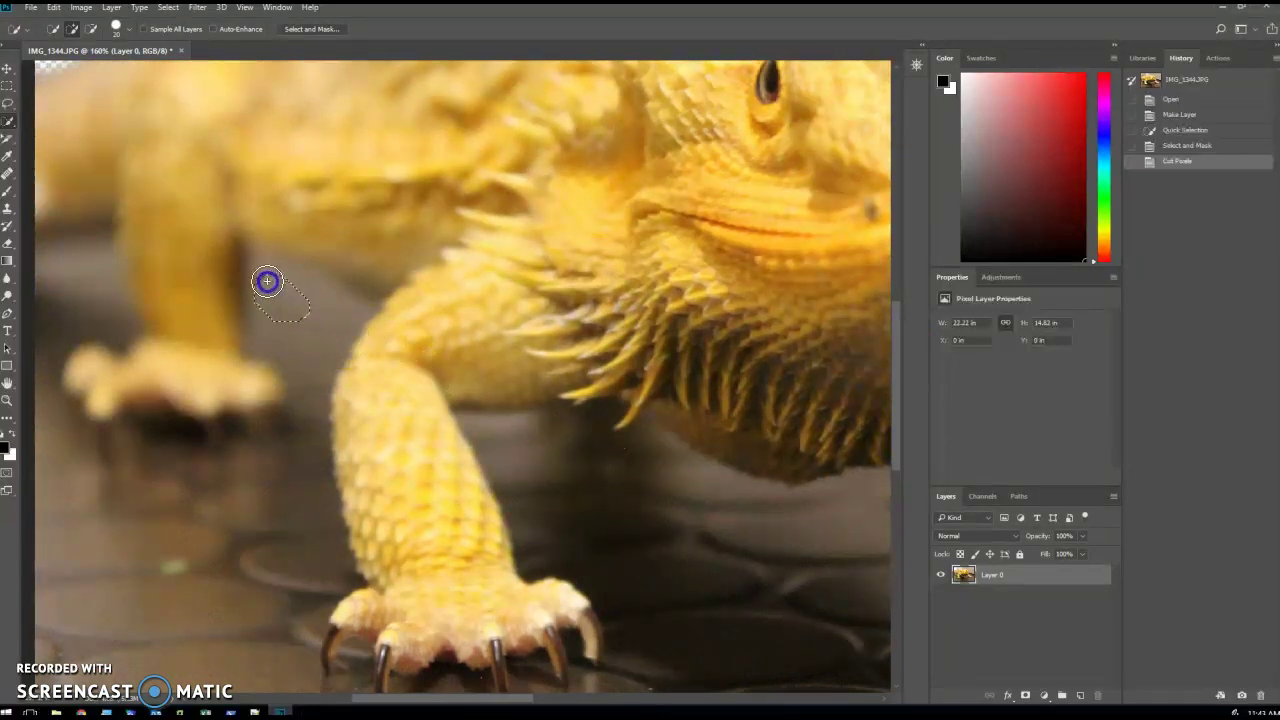
mouse_move(266, 277)
left_mouse_down()
mouse_move(300, 284)
mouse_move(306, 317)
left_mouse_up()
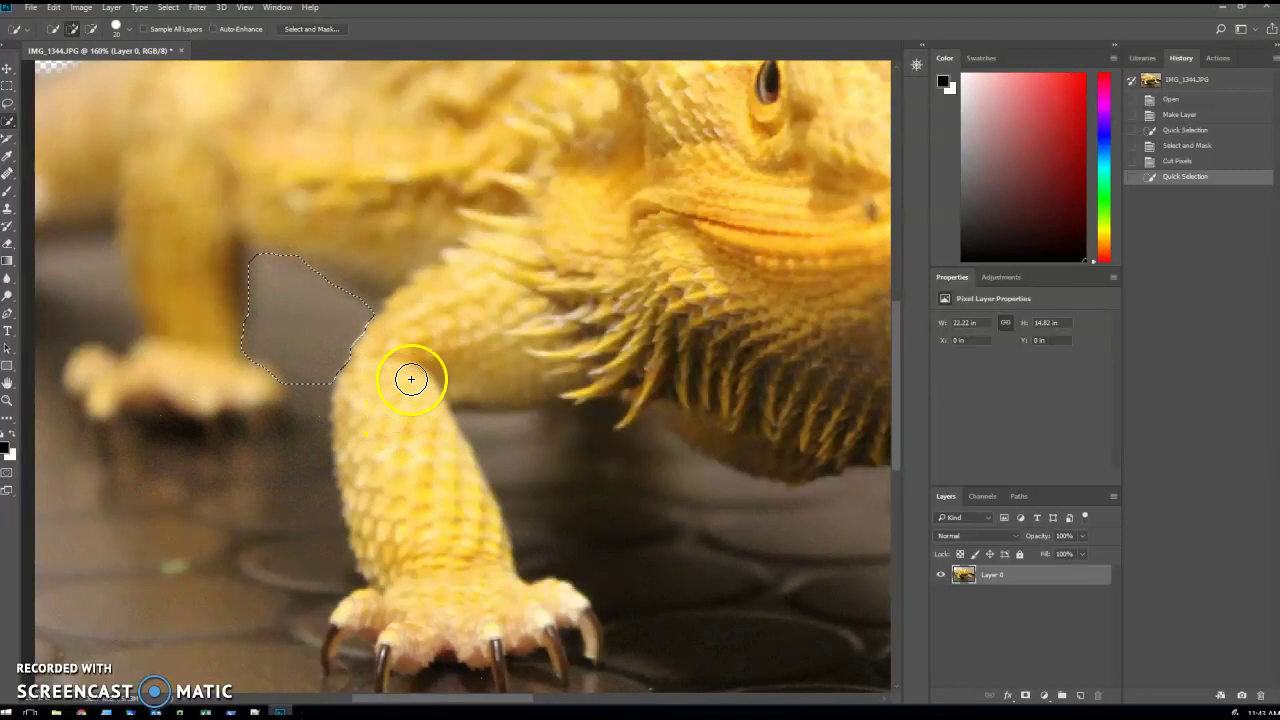
left_click(167, 8)
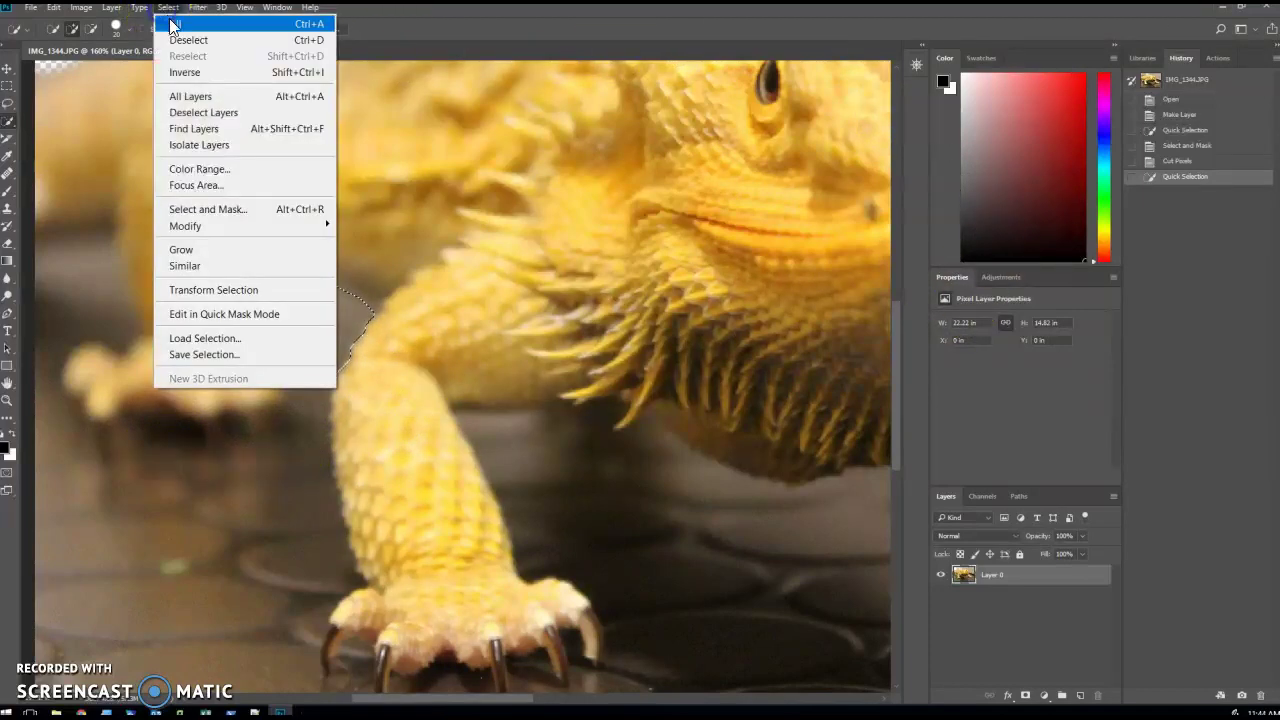
- In Select and Mask, give the gap selection Radius 6 px, Smooth 20, Feather 3.3 px and apply it
left_click(210, 209)
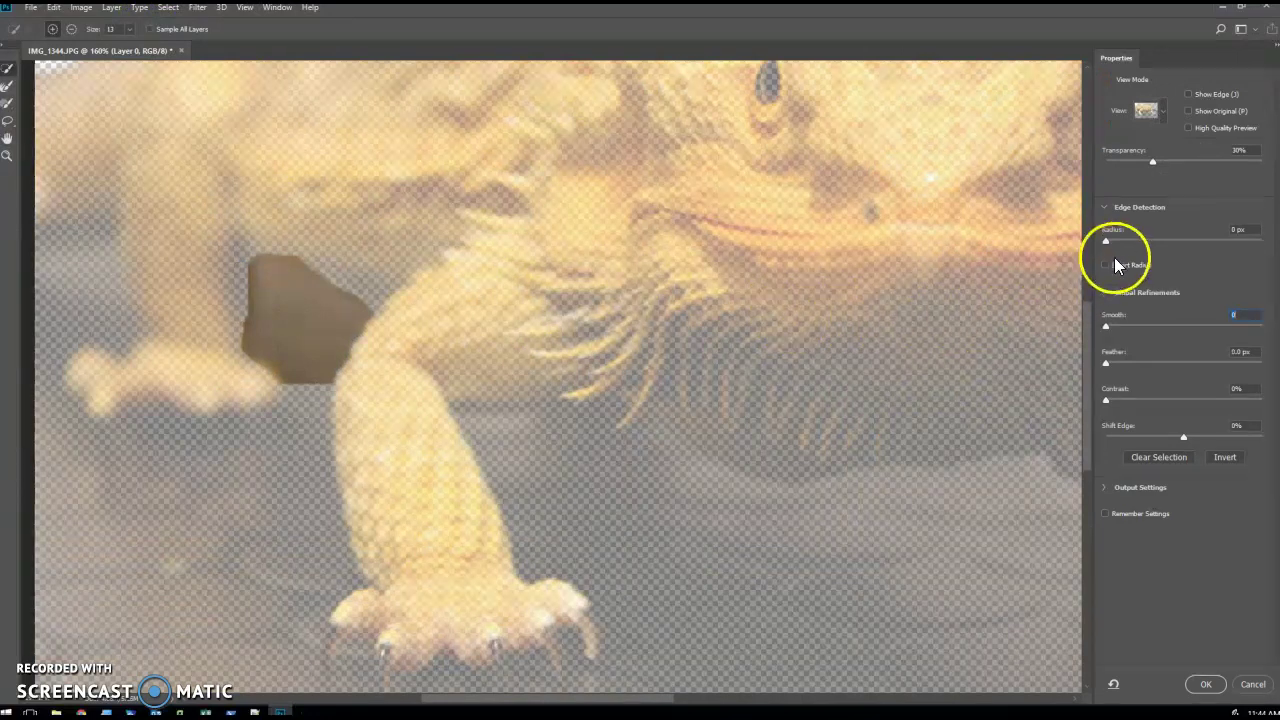
left_click_drag(1107, 241, 1154, 243)
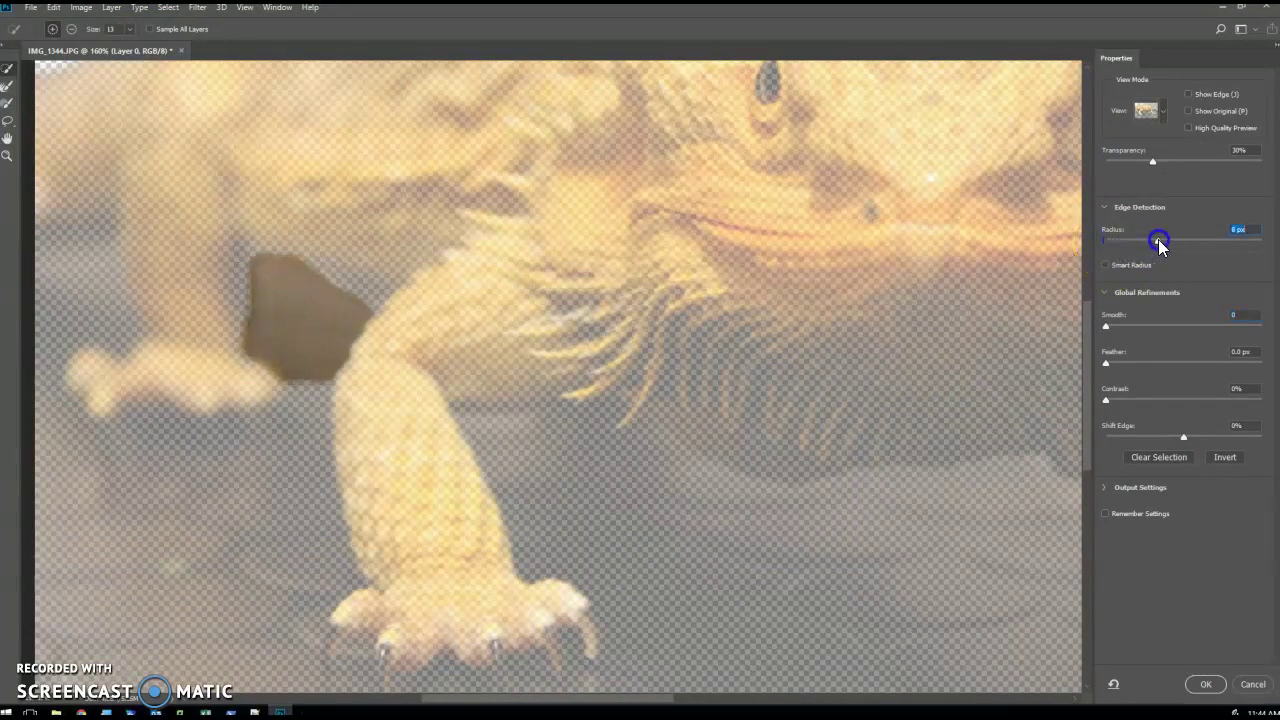
left_click_drag(1158, 244, 1153, 242)
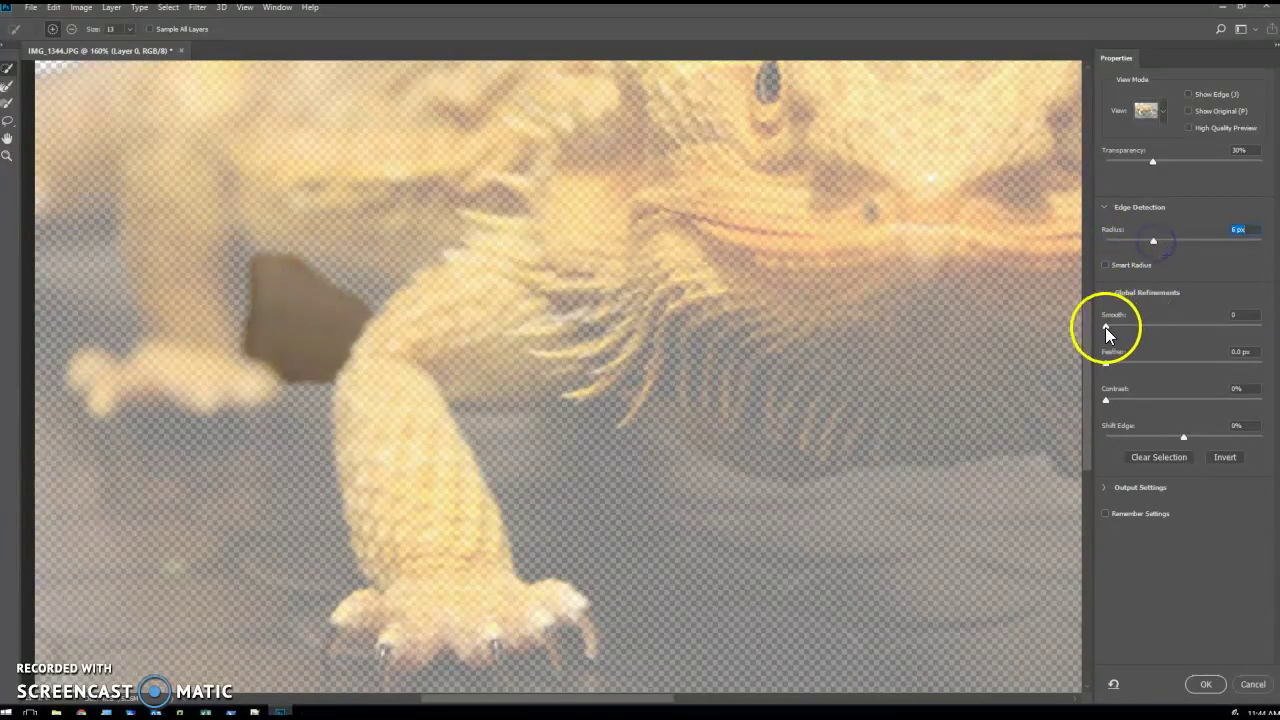
left_click_drag(1105, 327, 1134, 366)
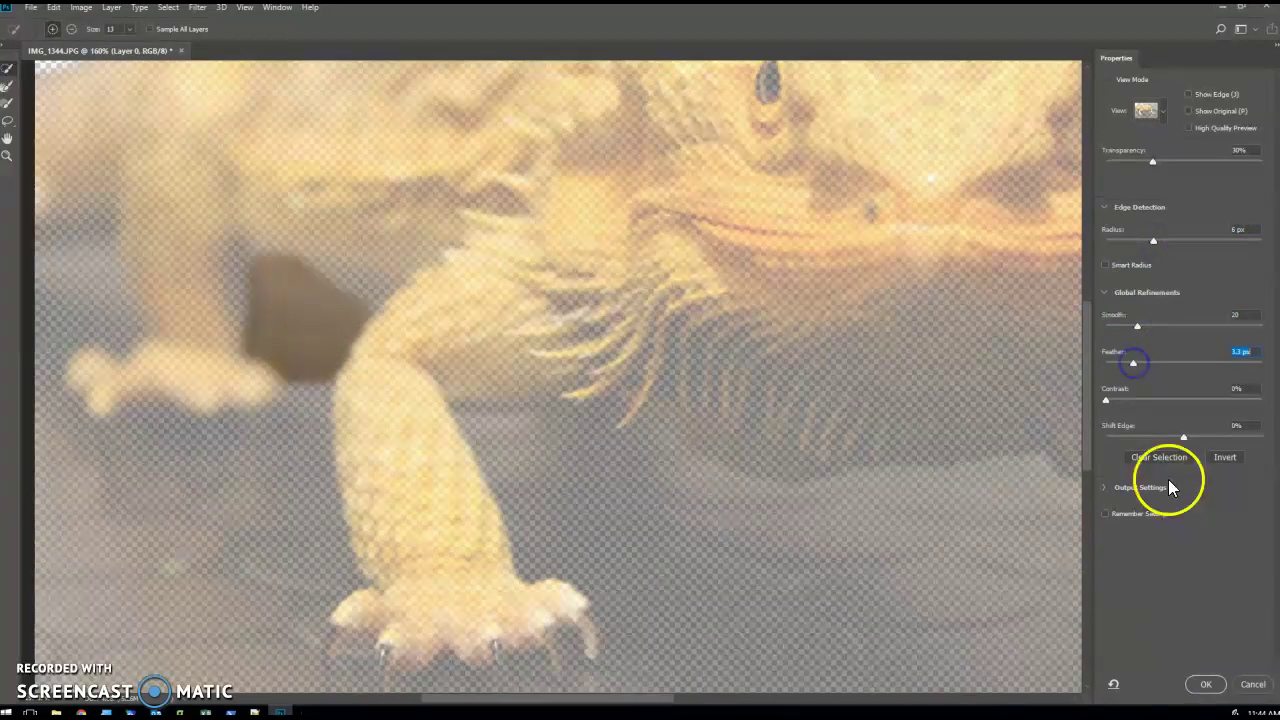
left_click(1206, 684)
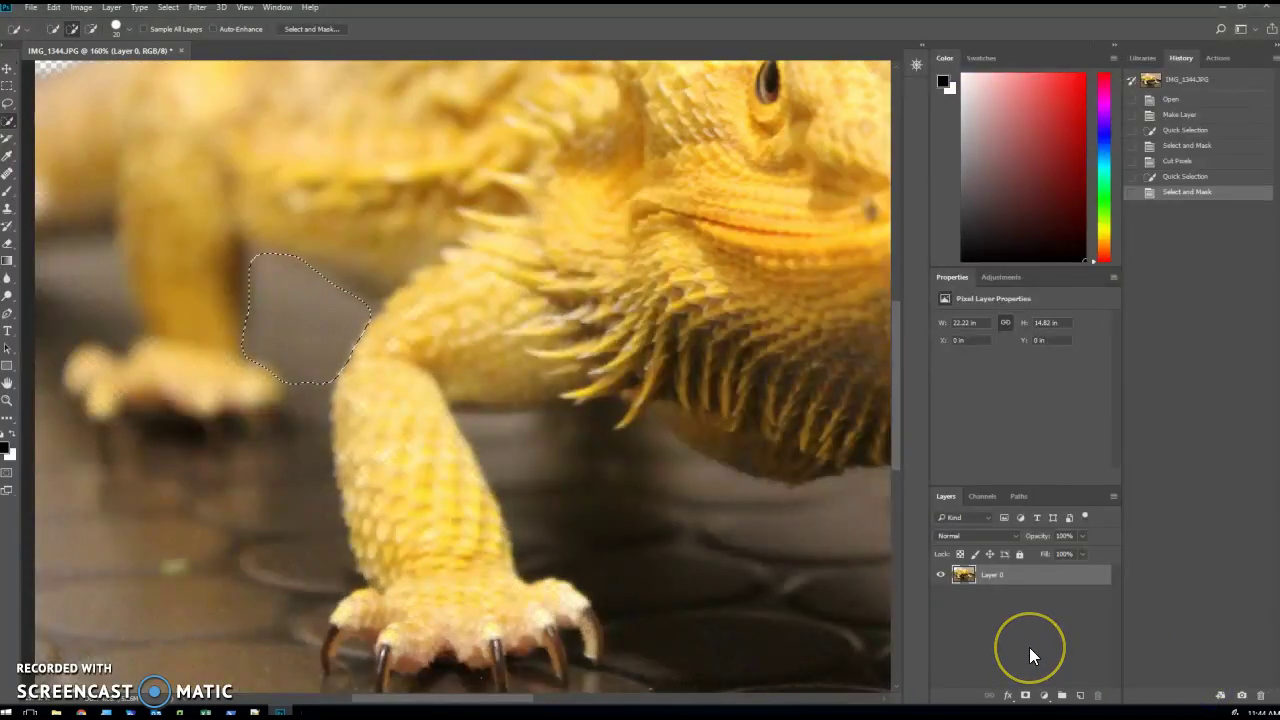
- Cut the selected gap beside the front leg to transparency with Ctrl+X
key("ctrl+x")
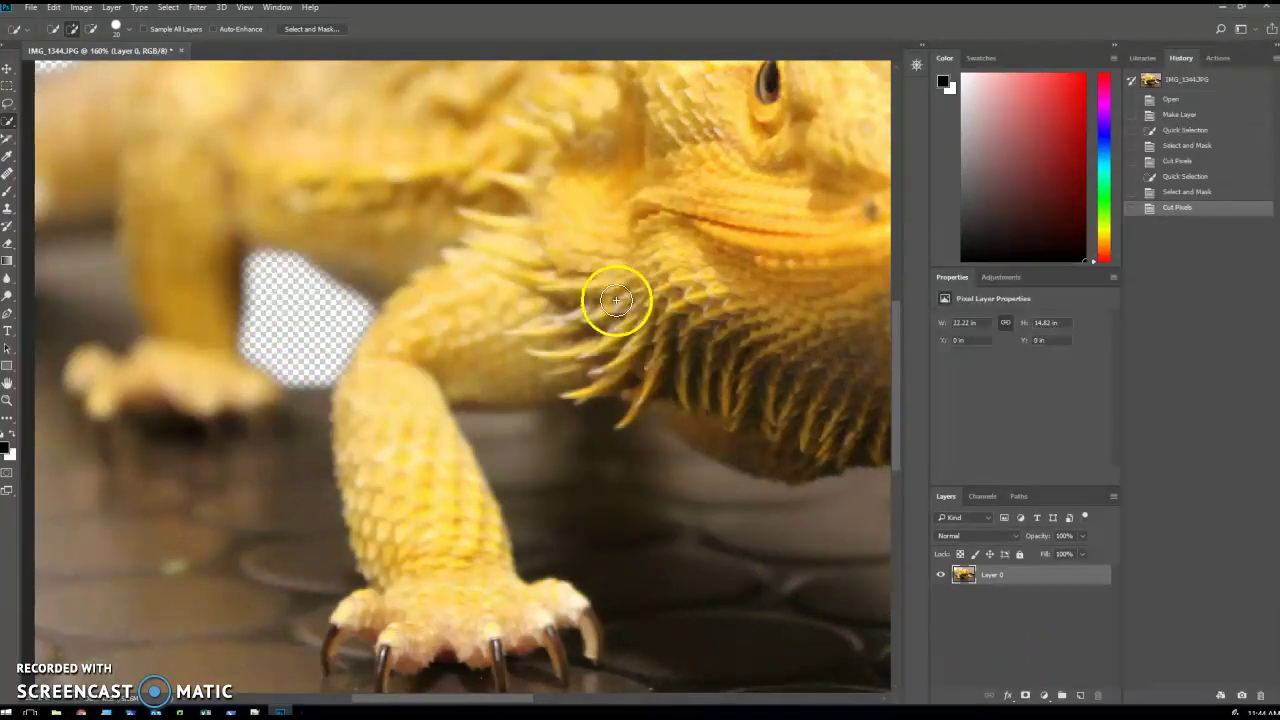
- Revert to the Quick Selection history state and extend the selection's left and top edges onto the backdrop
left_click(1185, 177)
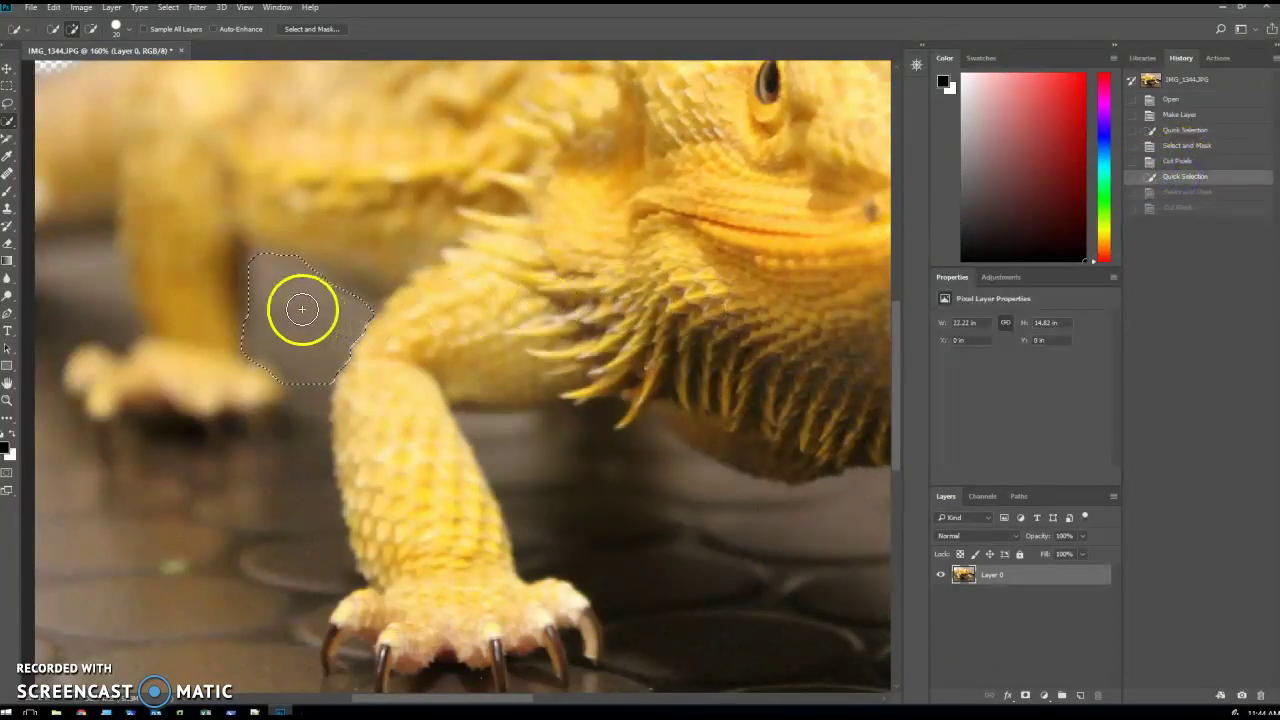
scroll(184, 278, "up", 6)
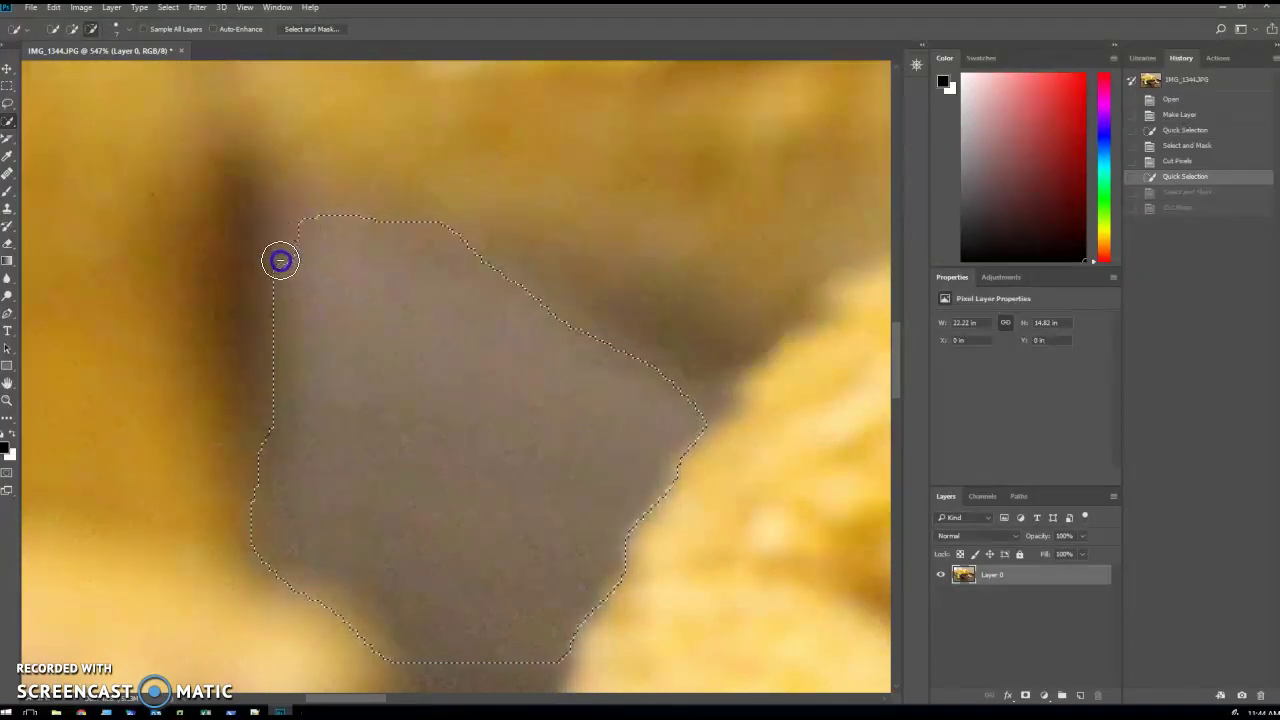
mouse_move(273, 368)
left_mouse_down()
mouse_move(277, 391)
mouse_move(252, 253)
mouse_move(288, 335)
left_mouse_up()
left_click_drag(291, 229, 263, 229)
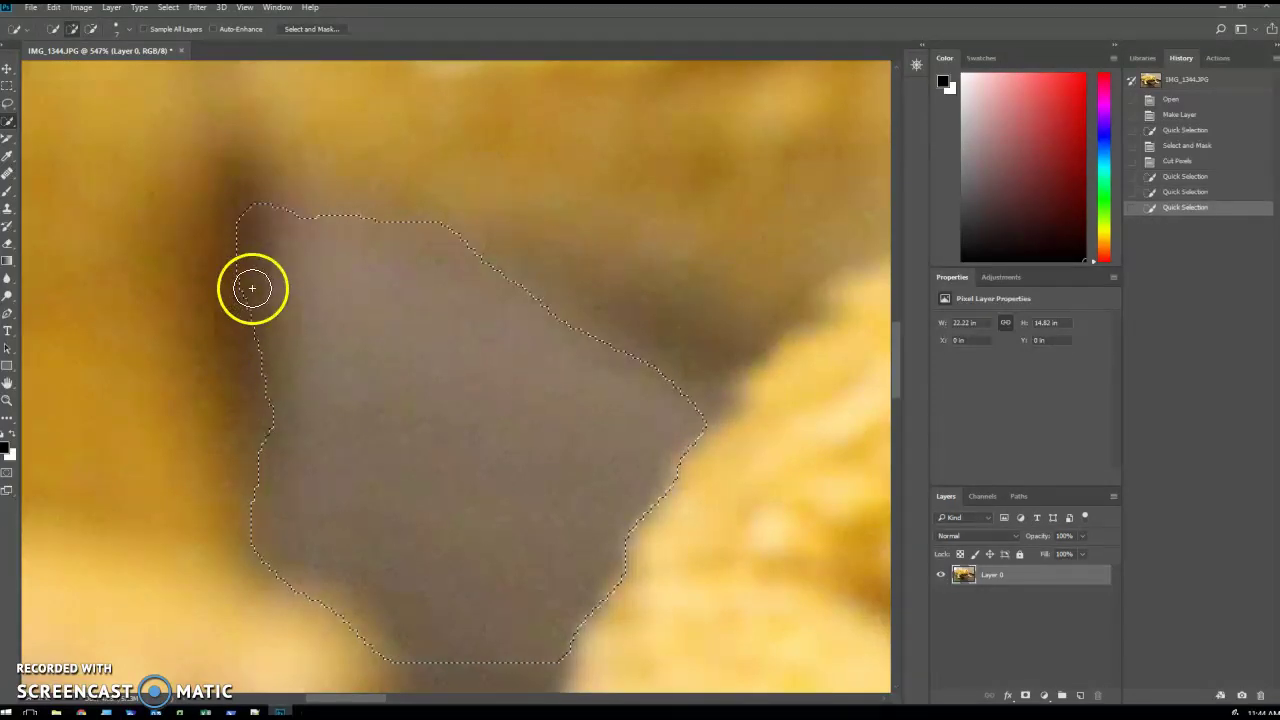
left_click_drag(251, 286, 268, 432)
left_click_drag(259, 489, 260, 492)
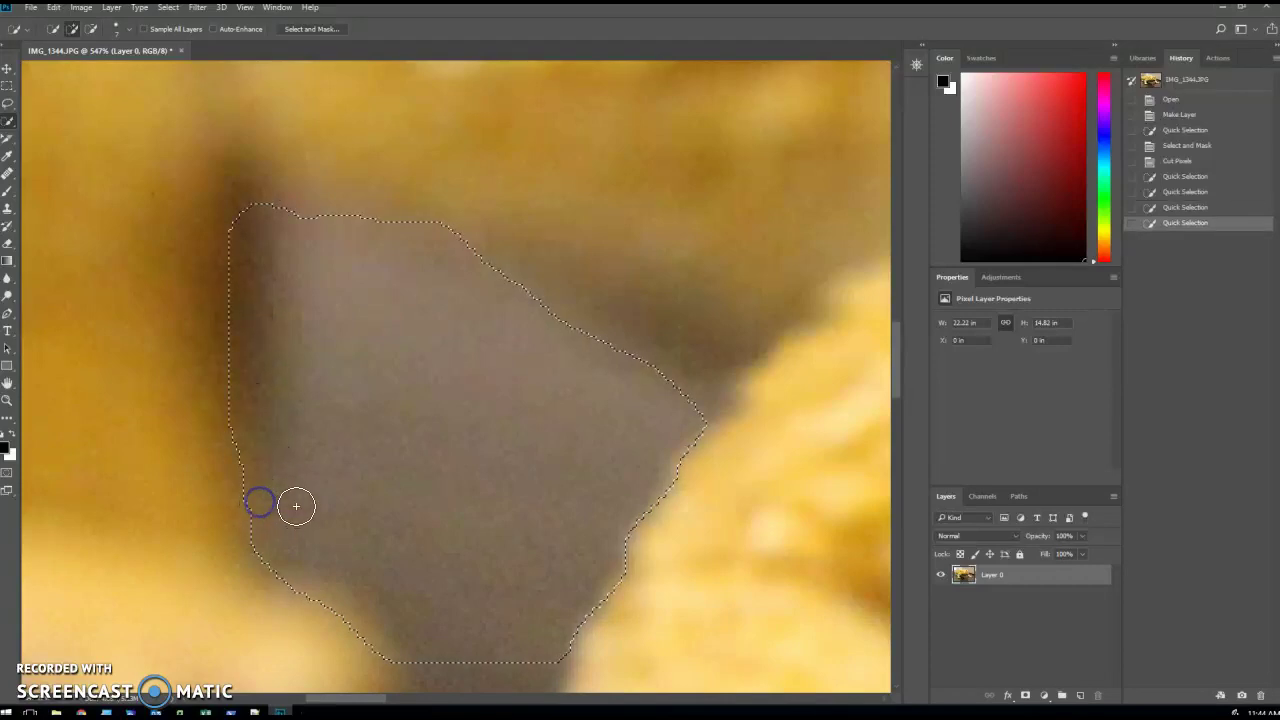
left_click_drag(530, 291, 544, 296)
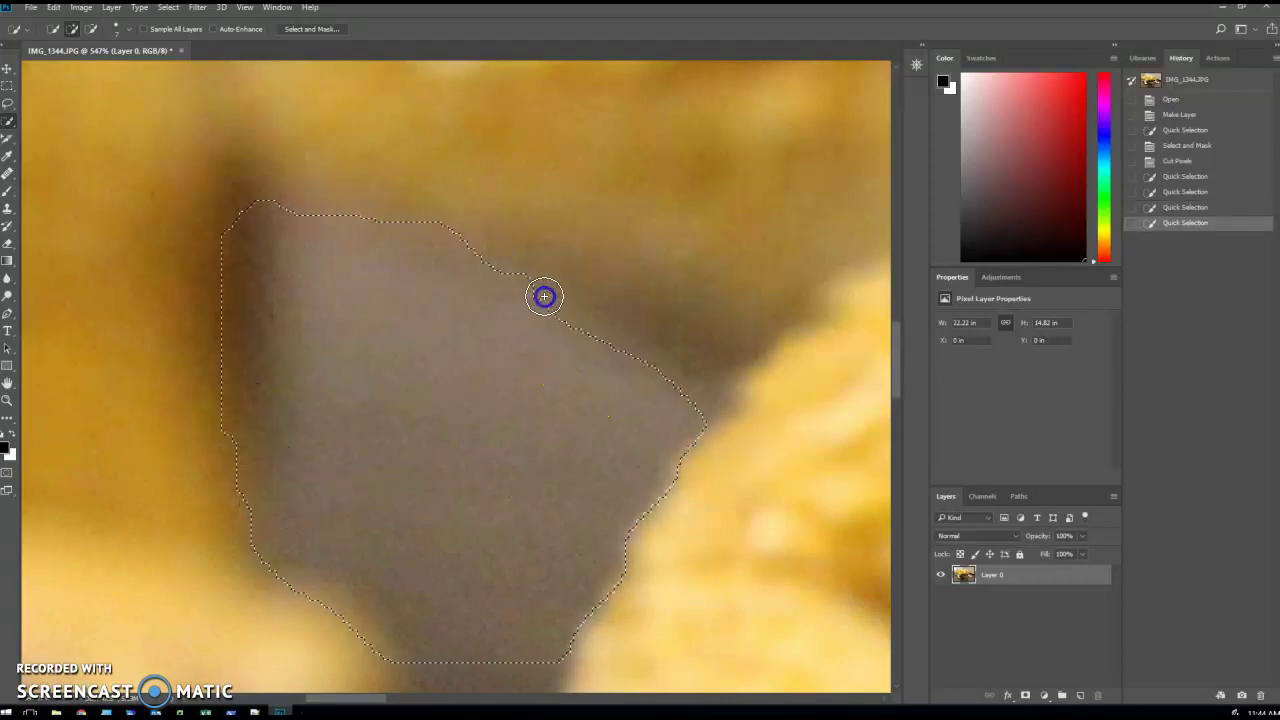
left_click_drag(621, 352, 622, 346)
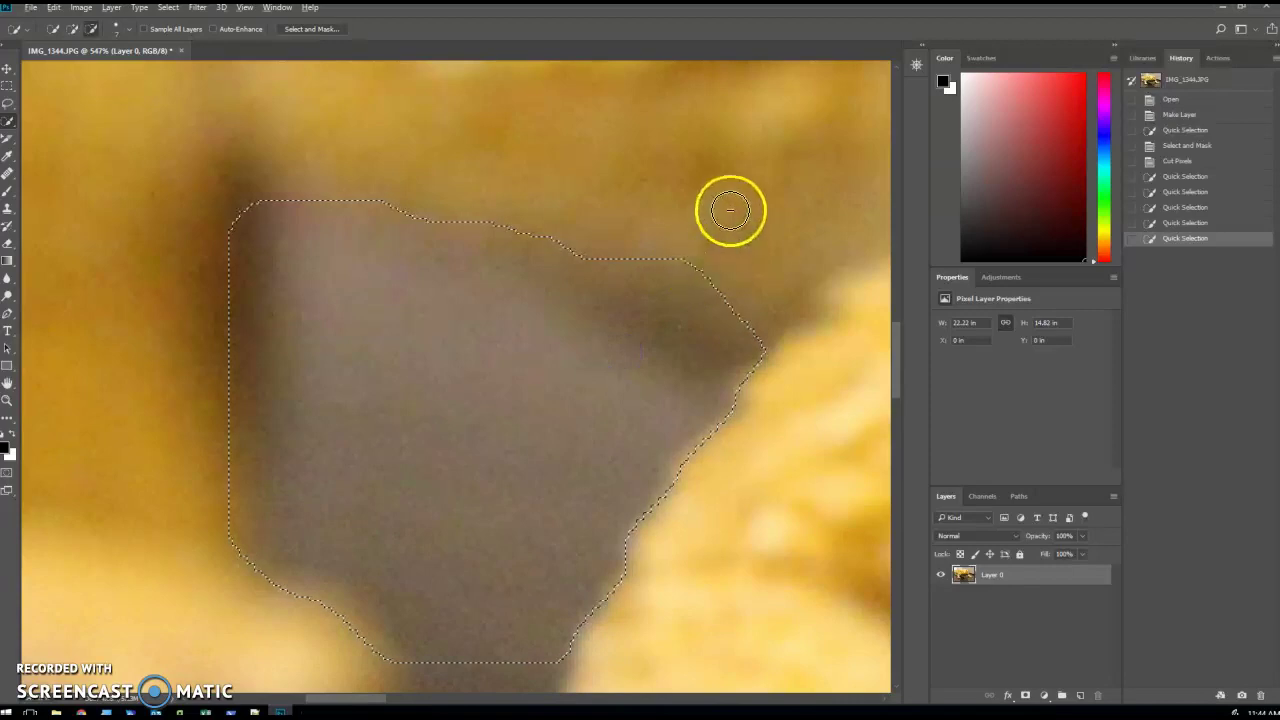
- Pull the selection's upper-right and right edges away from the lizard to hug the grey backdrop
mouse_move(672, 240)
left_mouse_down()
mouse_move(770, 341)
mouse_move(642, 279)
mouse_move(624, 256)
mouse_move(563, 237)
left_mouse_up()
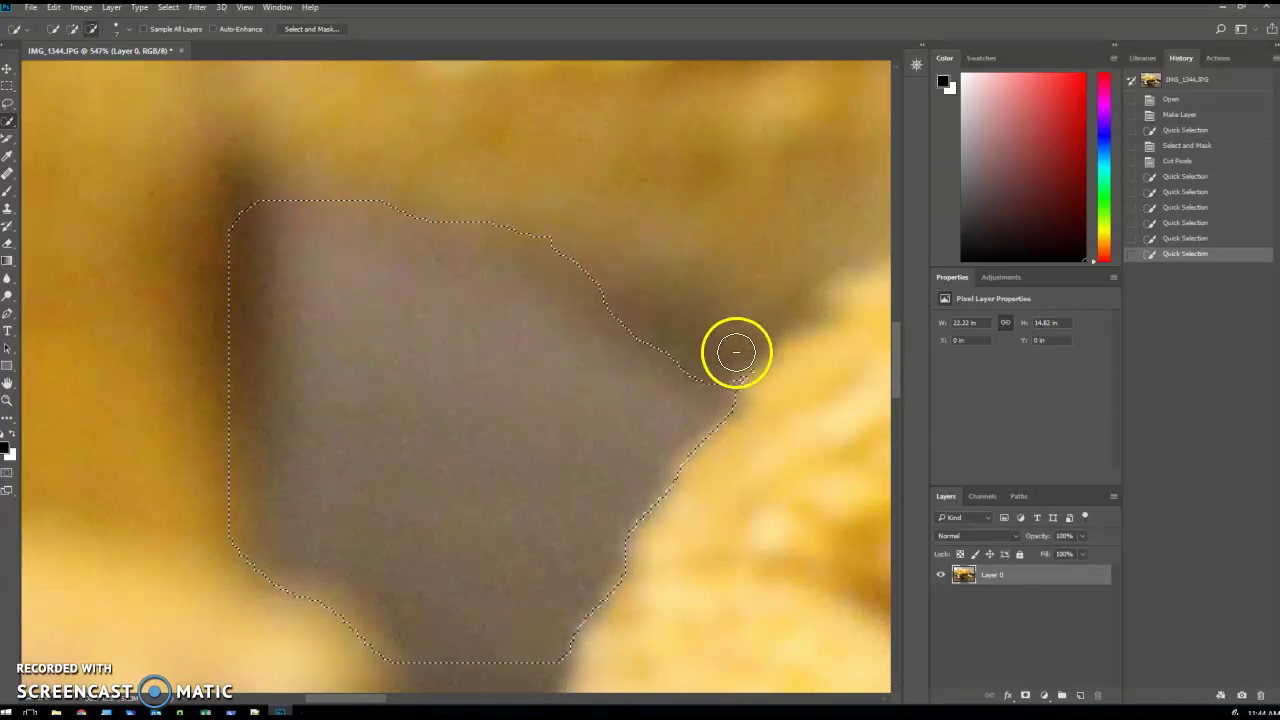
mouse_move(734, 351)
left_mouse_down()
mouse_move(760, 380)
mouse_move(734, 377)
mouse_move(766, 386)
left_mouse_up()
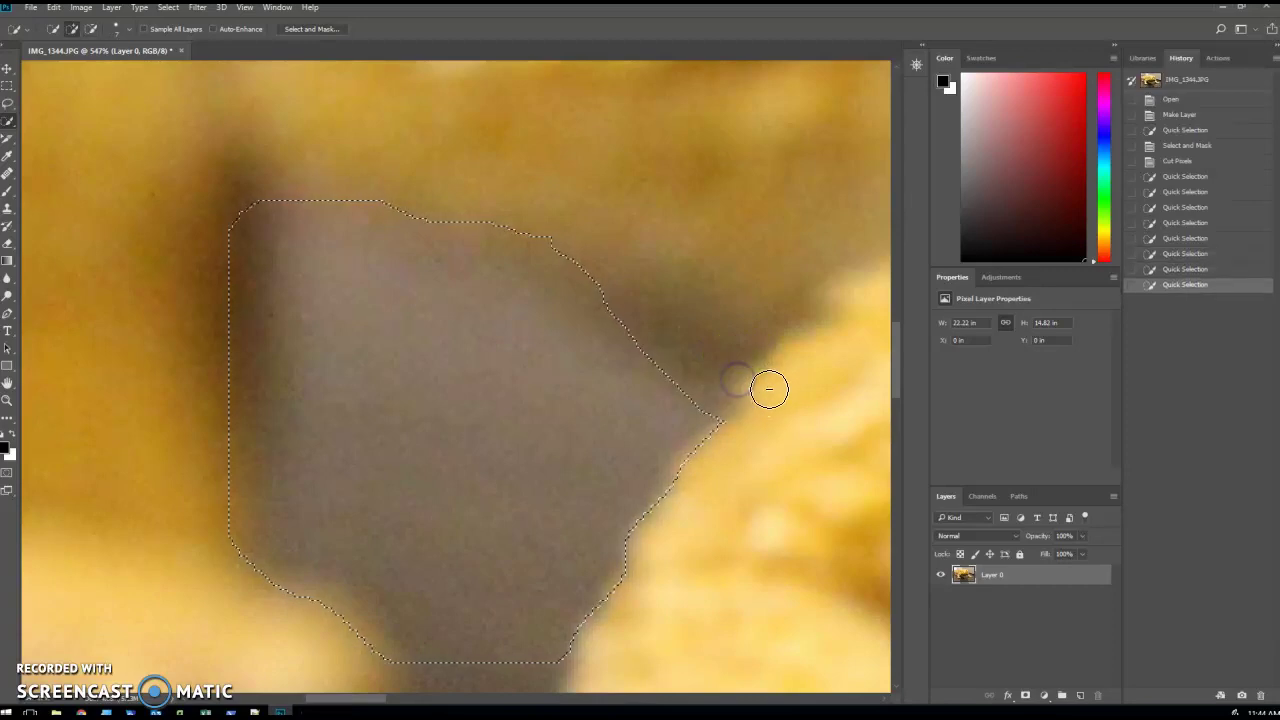
mouse_move(670, 448)
left_mouse_down()
mouse_move(666, 386)
mouse_move(645, 362)
left_mouse_up()
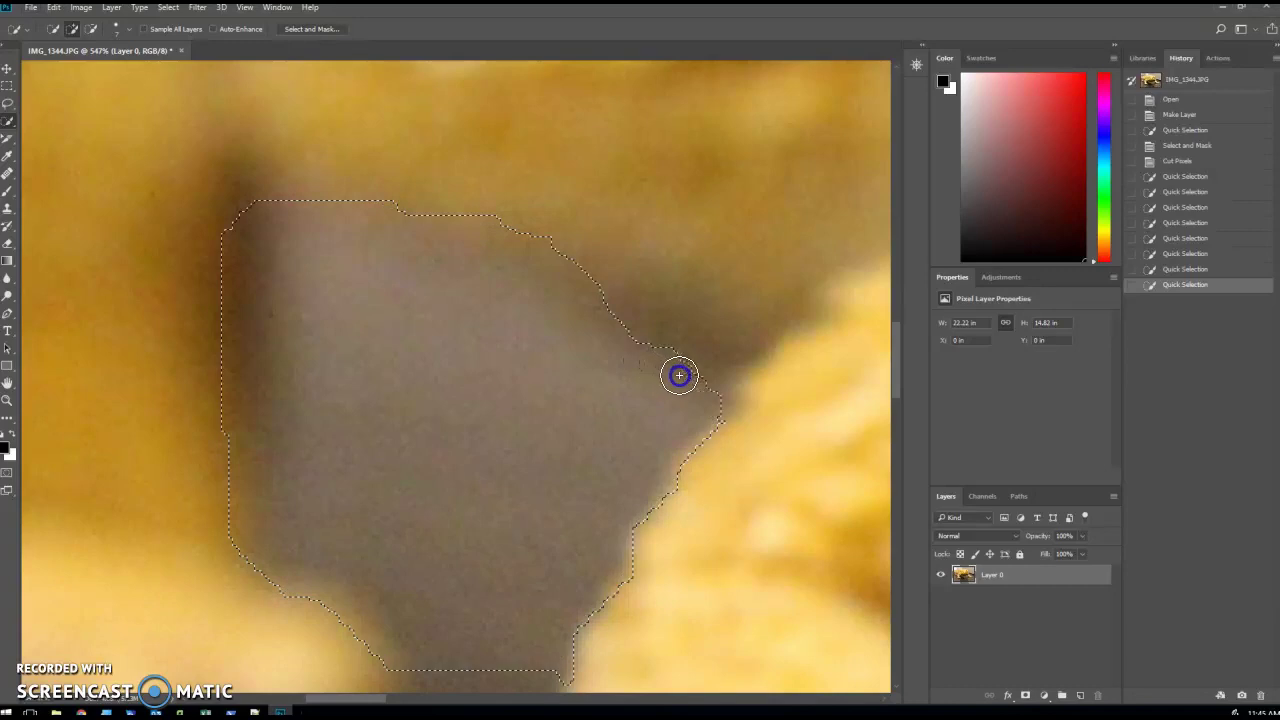
left_click(679, 375)
mouse_move(553, 568)
left_mouse_down()
mouse_move(447, 547)
mouse_move(416, 449)
mouse_move(417, 389)
left_mouse_up()
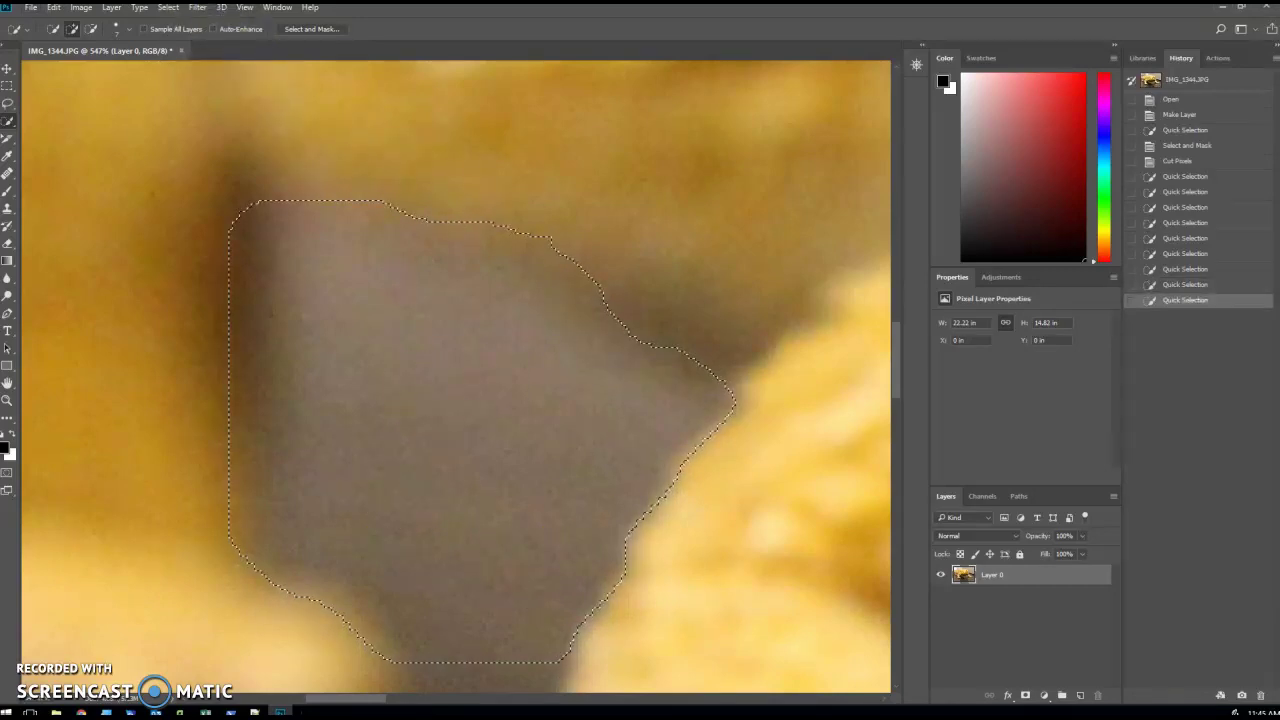
left_click_drag(167, 8, 201, 215)
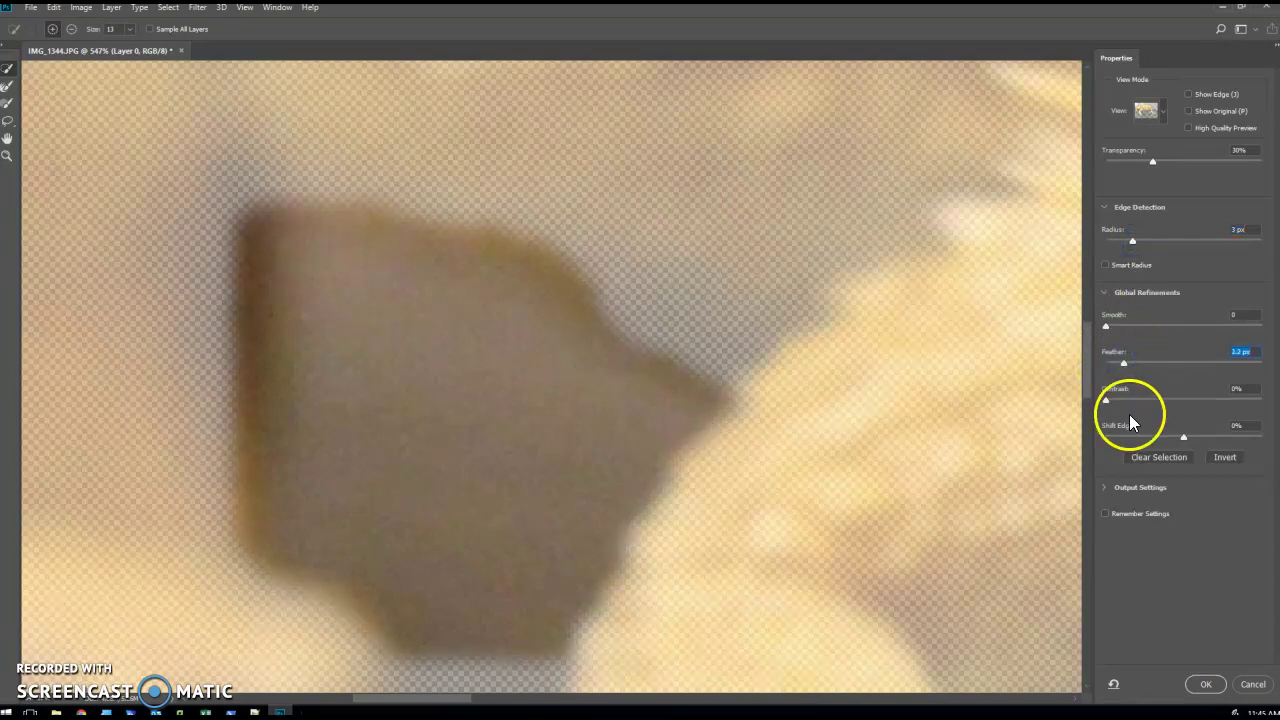
- Adjust the Smooth setting for the reshaped grey backdrop selection's edge
left_click(1127, 327)
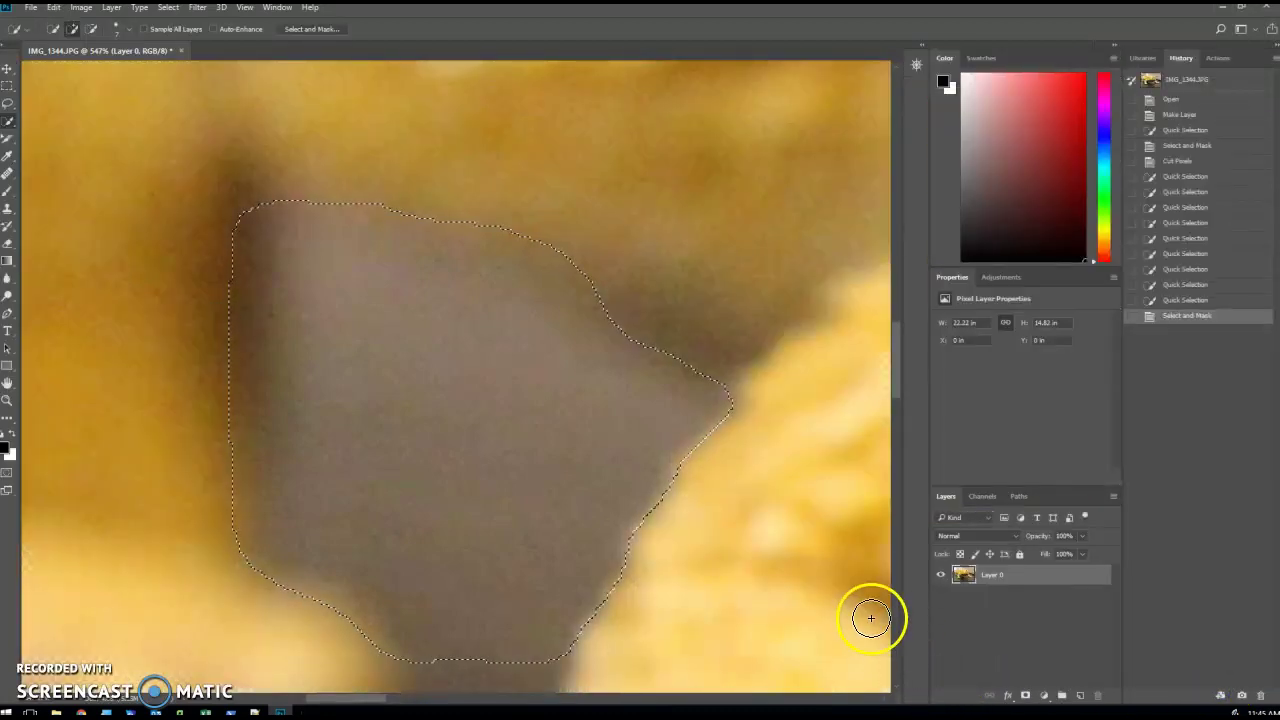
- Cut the reshaped gap to transparency and zoom out to view the whole lizard
key("ctrl+x")
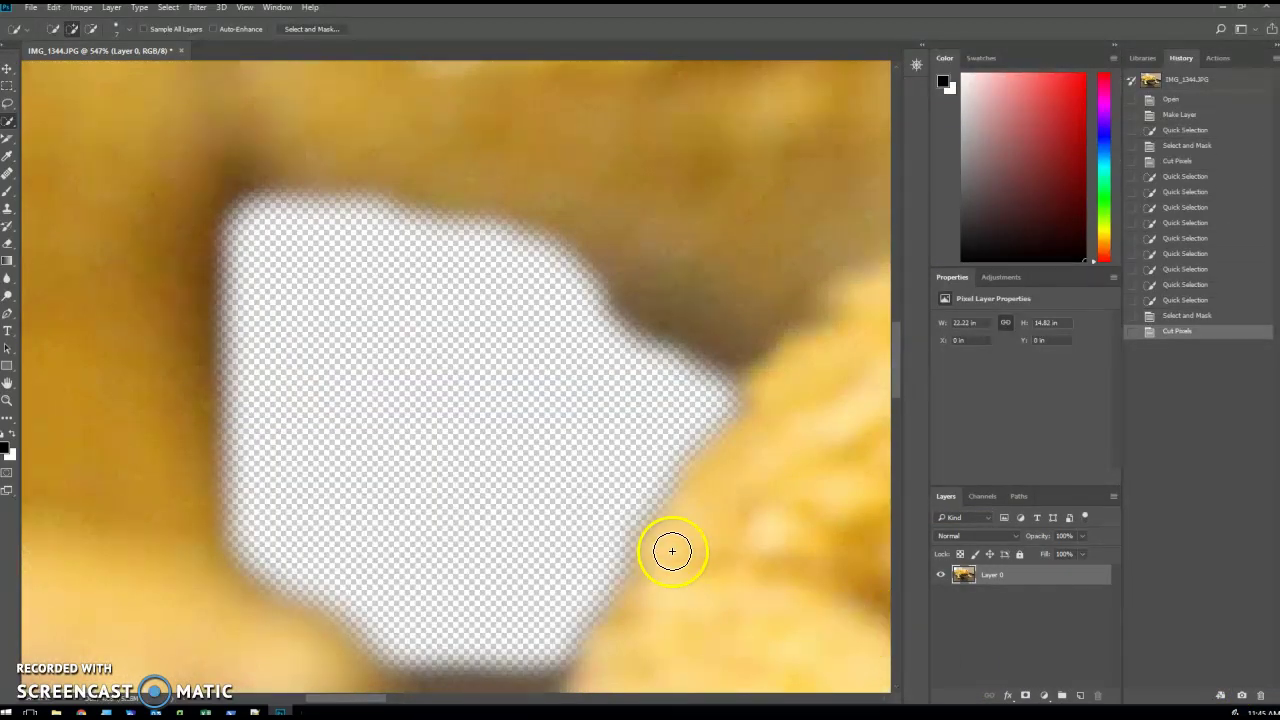
scroll(668, 542, "down", 10)
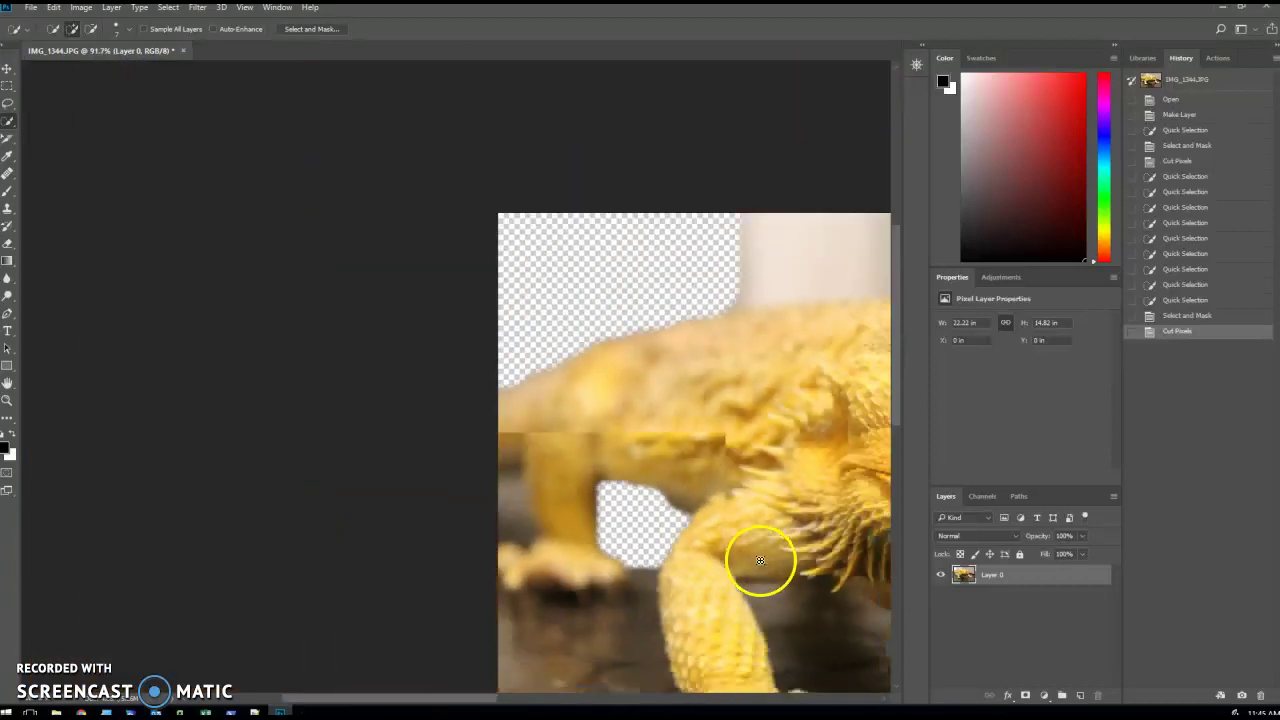
scroll(400, 434, "up", 2)
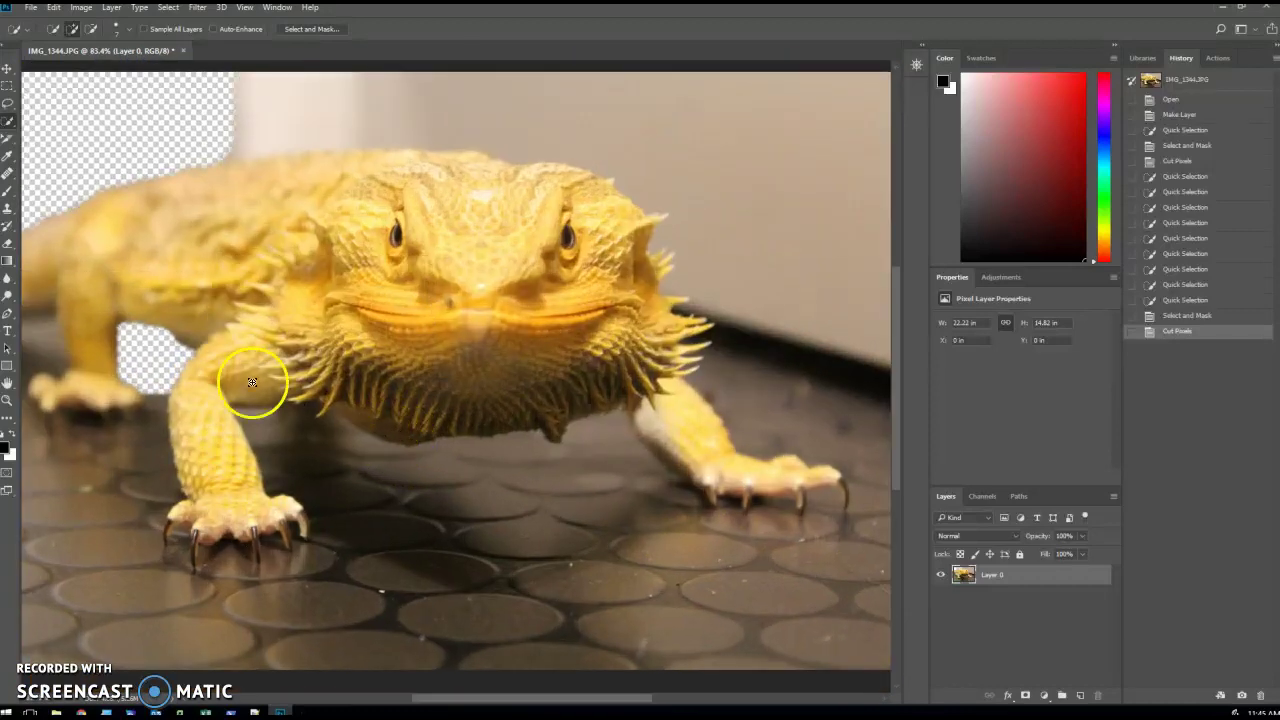